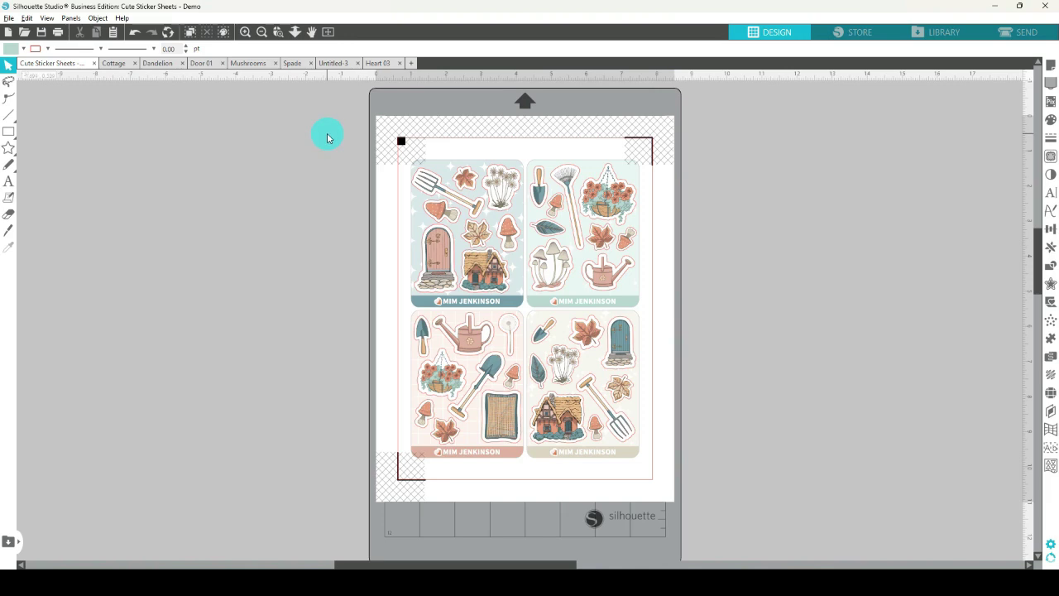
Open all the clip art PNGs, from Blanket through Watering Can, at once
left_click(8, 18)
left_click(30, 55)
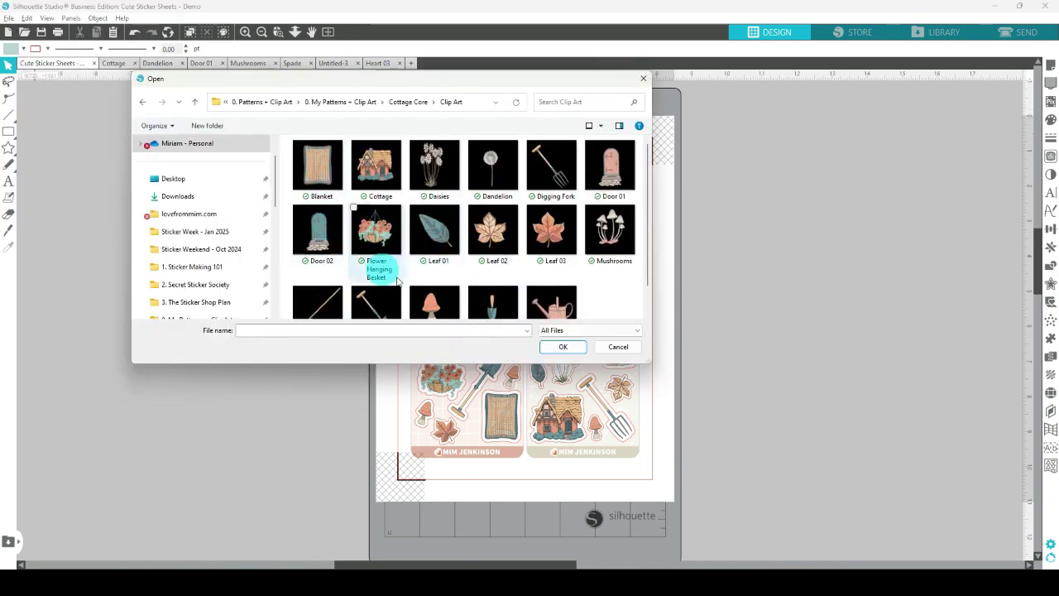
scroll(523, 271, "down", 1)
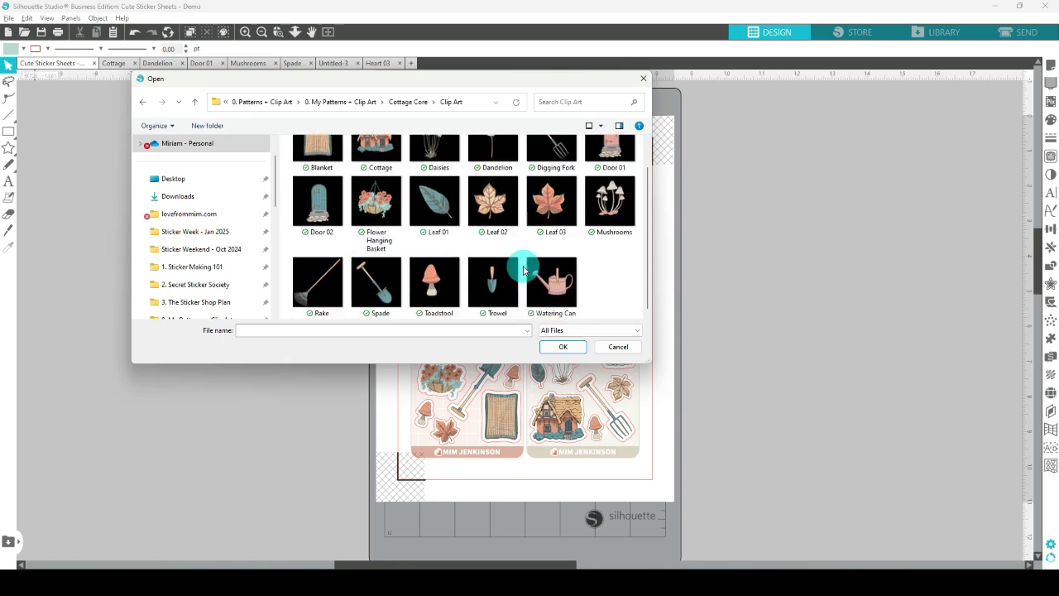
scroll(523, 270, "up", 1)
left_click(327, 164)
left_click(535, 302, "shift")
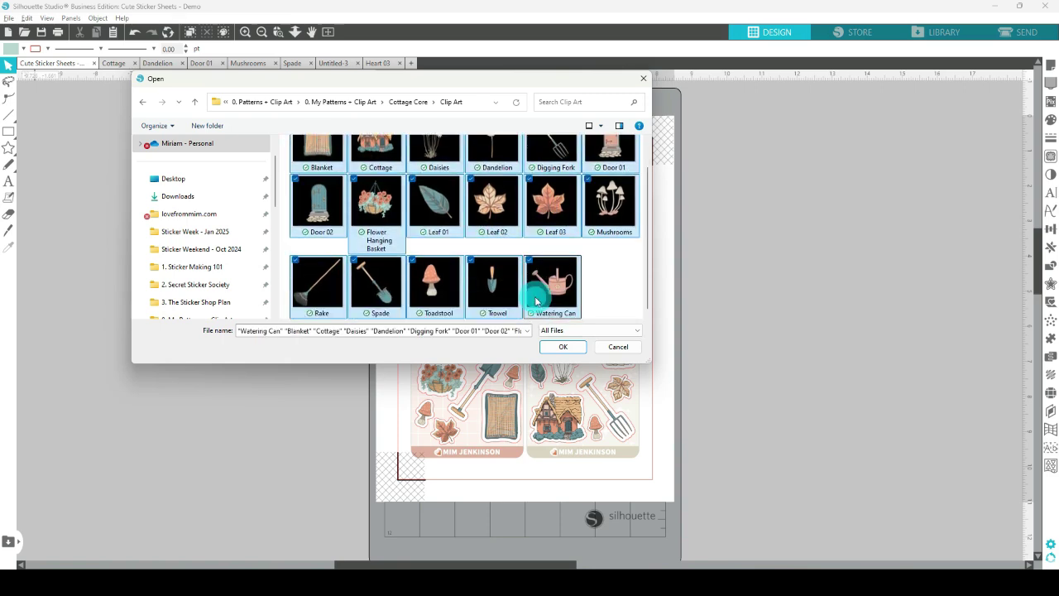
left_click(551, 345)
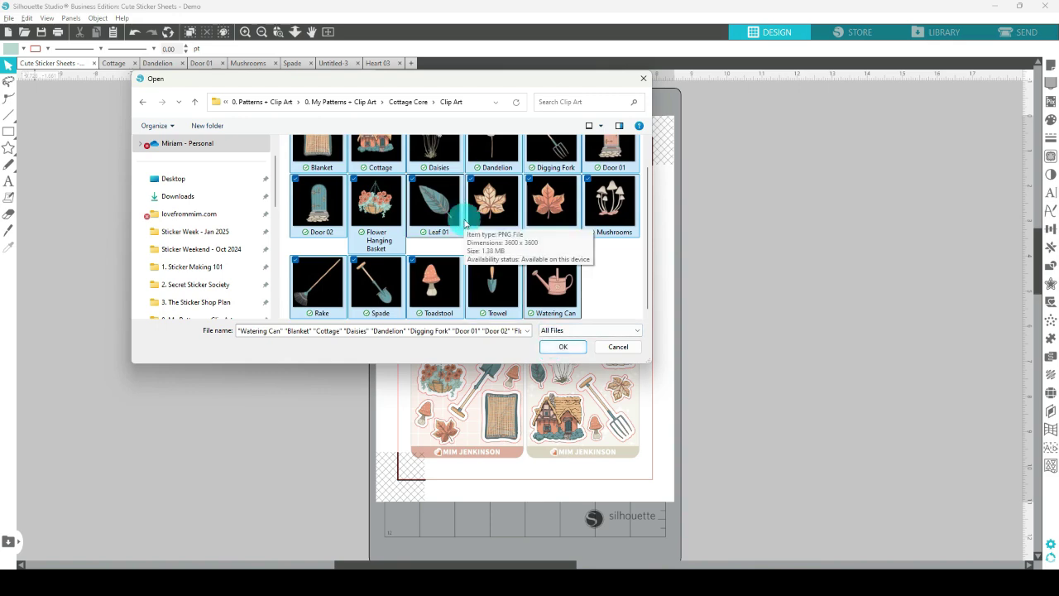
Look through the Dandelion, Door 01, Mushrooms and Spade images, then copy the cottage artwork
left_click(149, 63)
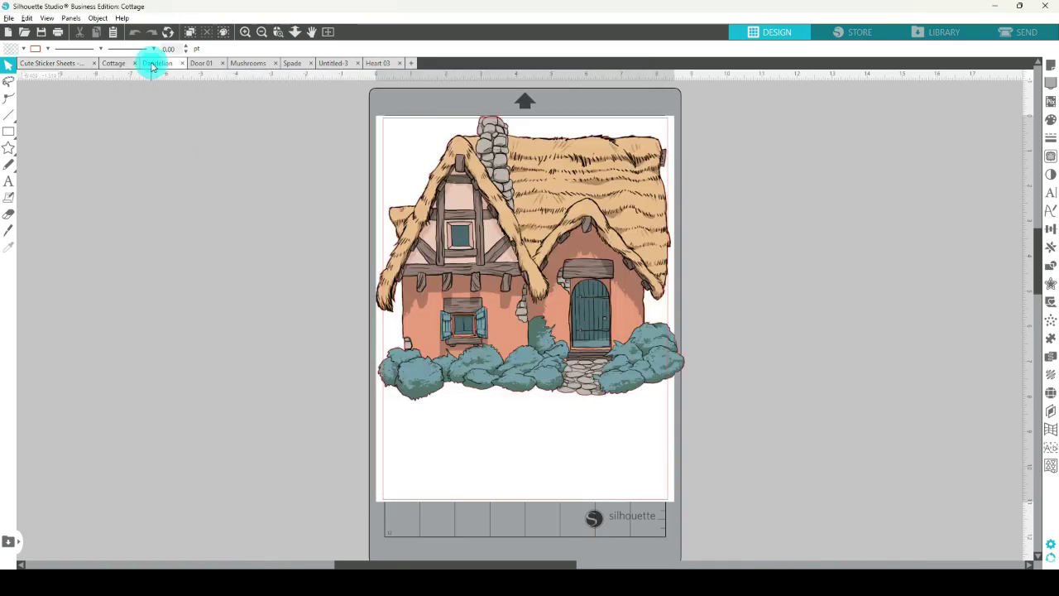
left_click(201, 63)
left_click(236, 63)
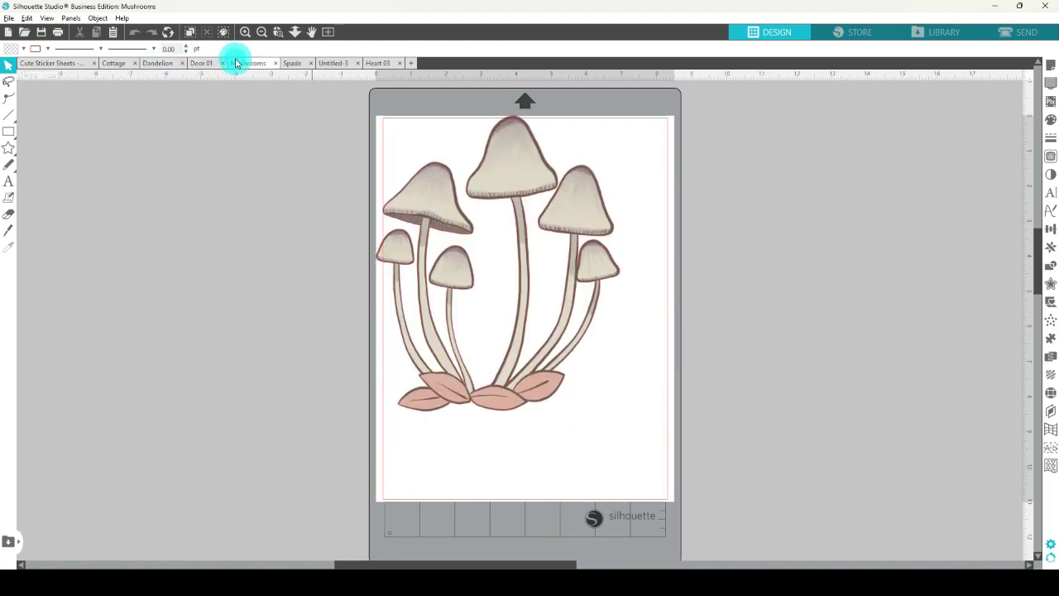
left_click(292, 64)
left_click(116, 63)
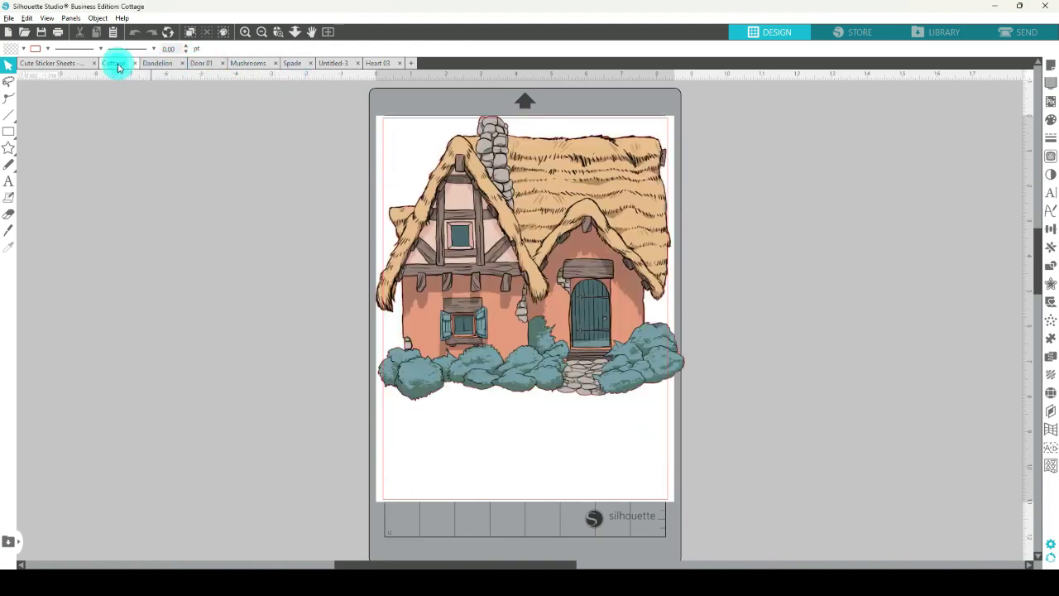
left_click(472, 156)
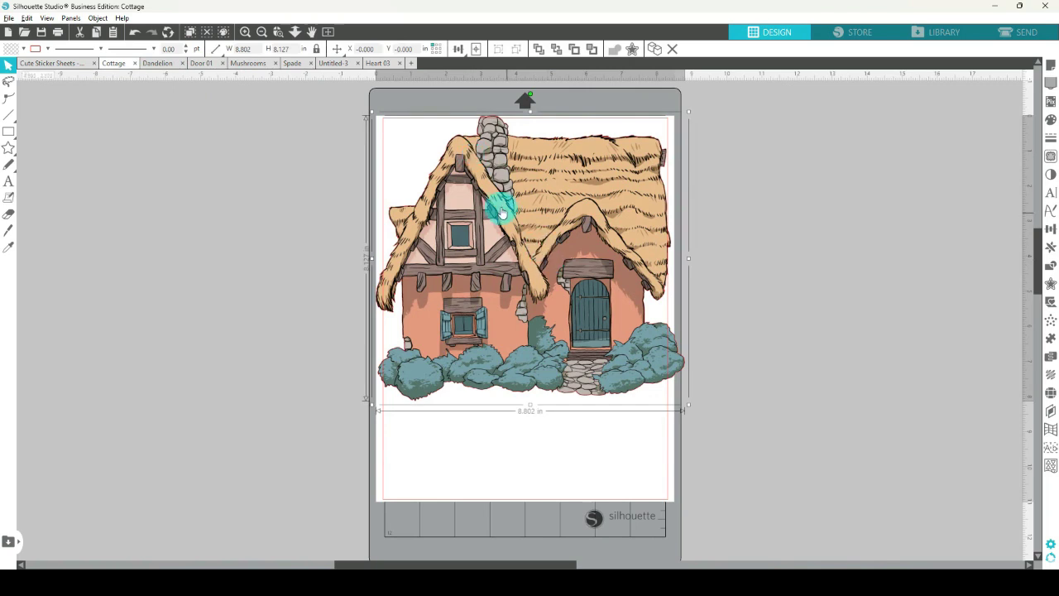
right_click(485, 167)
left_click(514, 219)
Paste the cottage onto a new blank Untitled-4 page
left_click(411, 63)
left_click(540, 222)
right_click(541, 222)
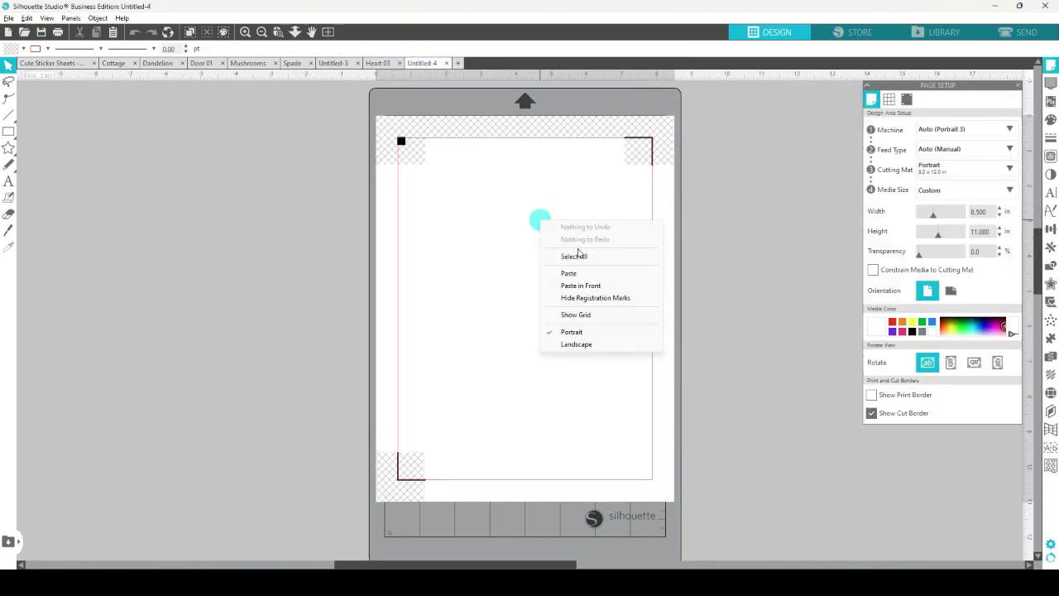
left_click(571, 274)
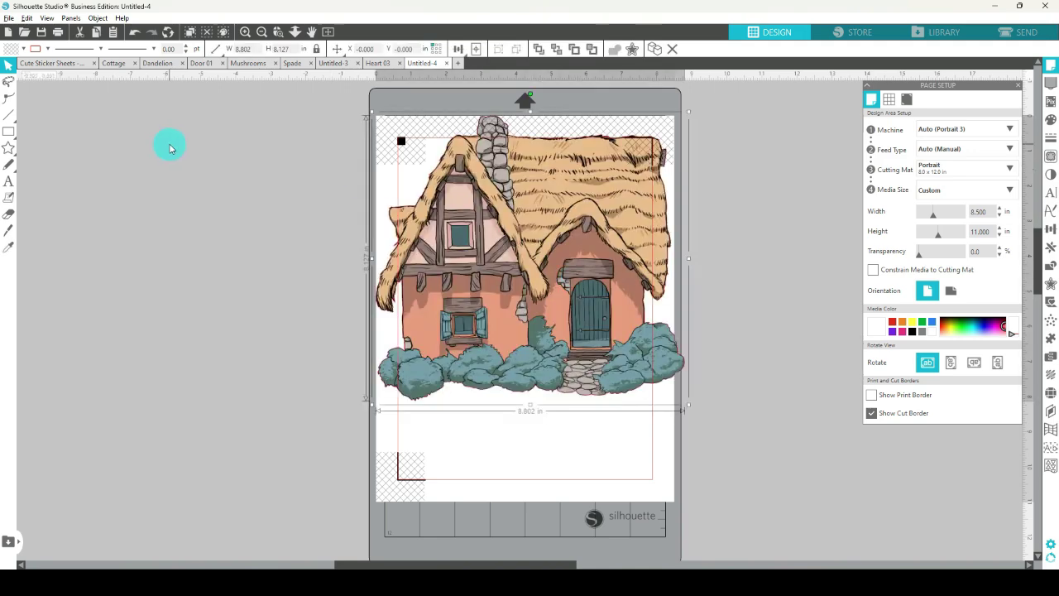
Copy the dandelion artwork and paste it onto Untitled-4
left_click(161, 63)
left_click(442, 228)
key("ctrl+c")
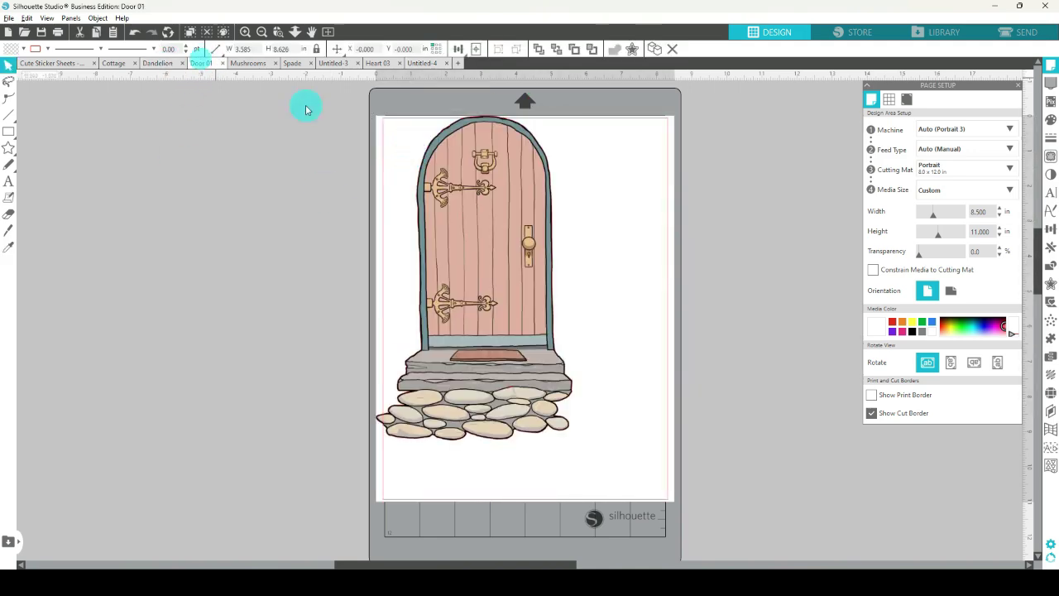
left_click(422, 63)
key("ctrl+v")
Copy the remaining clip art onto Untitled-4 and check the pasted images by marquee-selecting them
left_click(248, 63)
left_click(449, 177)
key("ctrl+c")
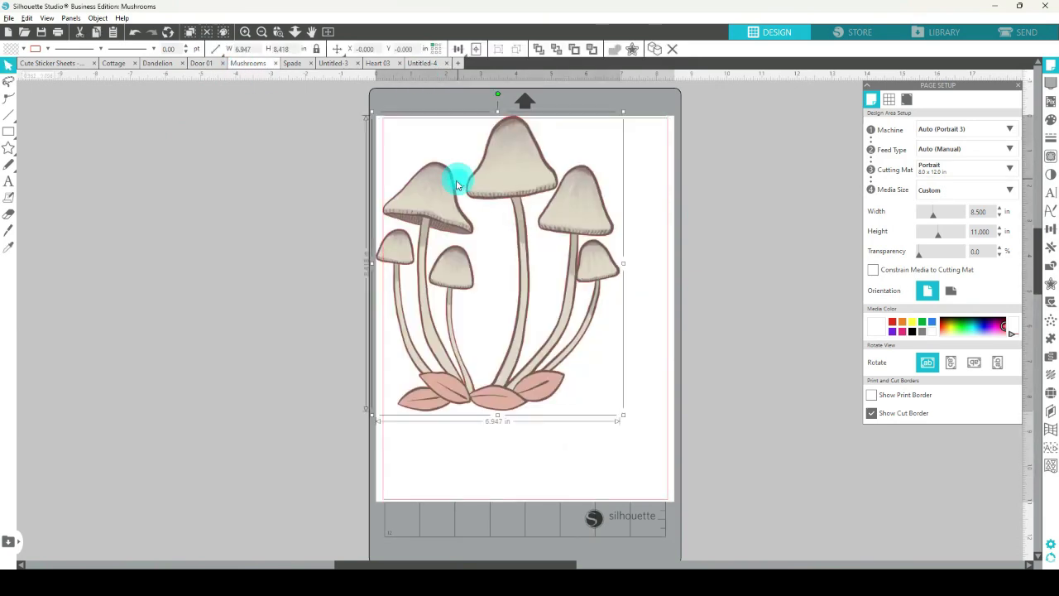
left_click(201, 63)
left_click(292, 63)
left_click(421, 63)
key("ctrl+v")
key("ctrl+v")
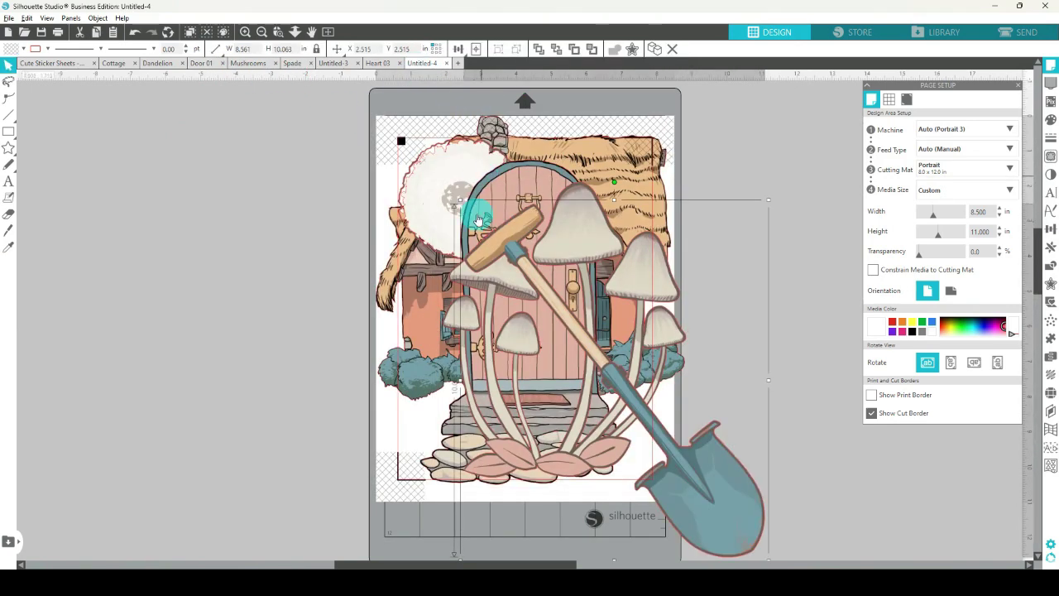
left_click_drag(304, 111, 596, 329)
left_click(725, 303)
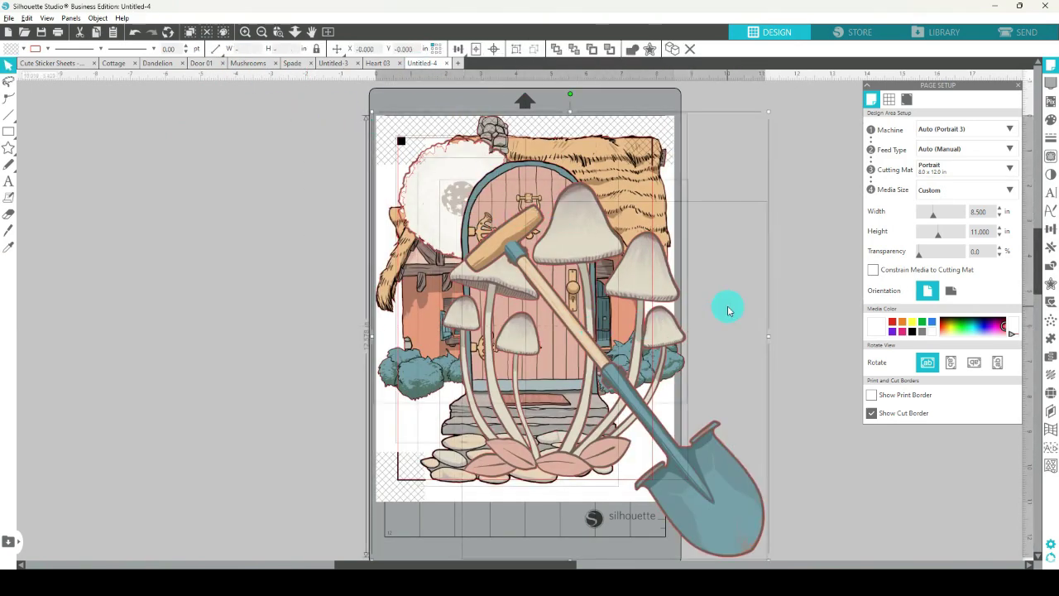
Select the cottage, door, mushrooms and spade images and switch their line colour from red to white
left_click(584, 237)
left_click_drag(299, 110, 705, 483)
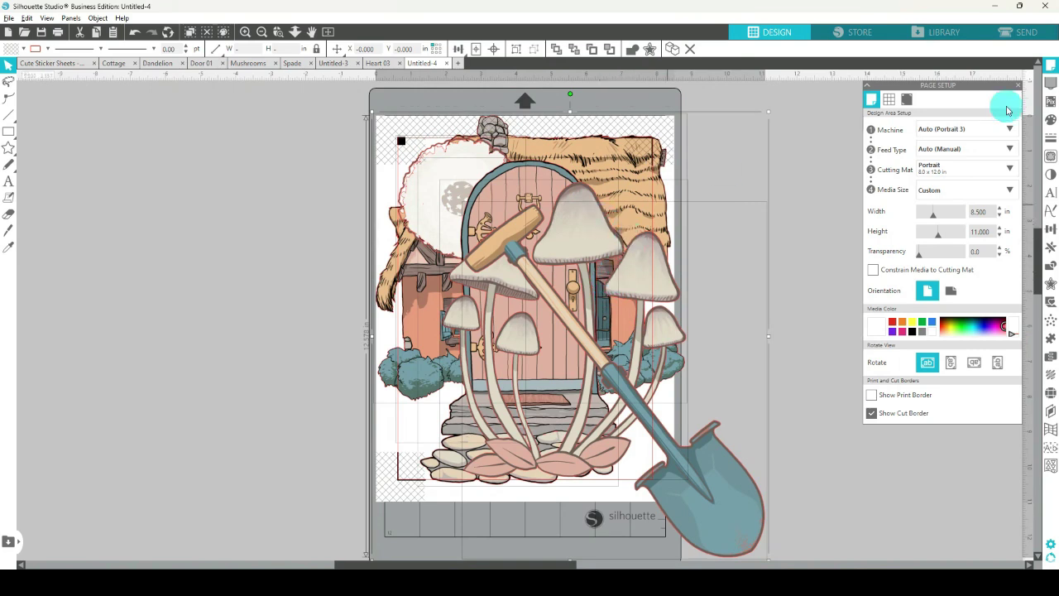
left_click(1050, 137)
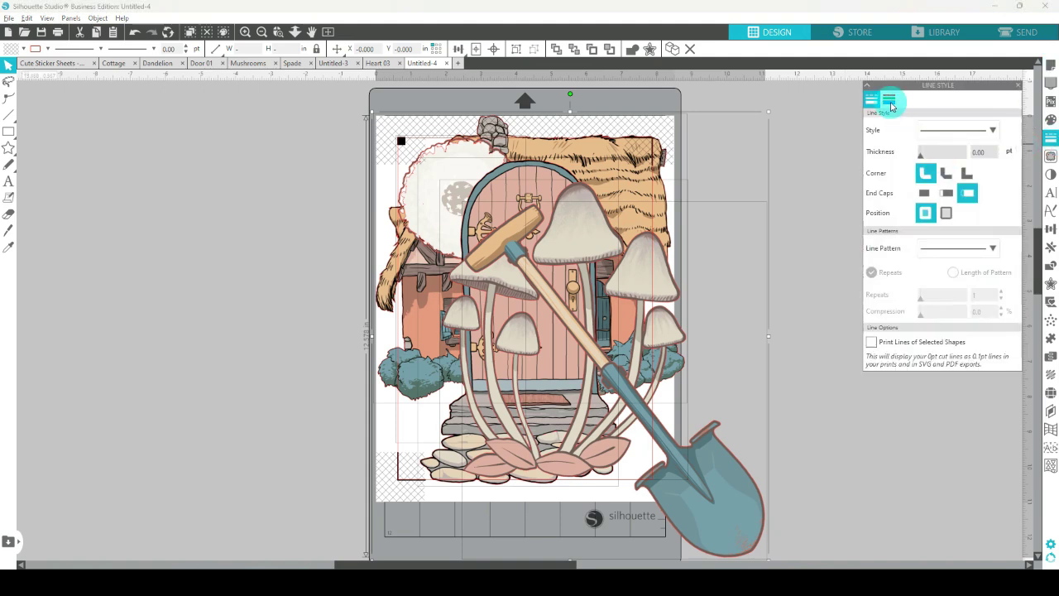
left_click(889, 99)
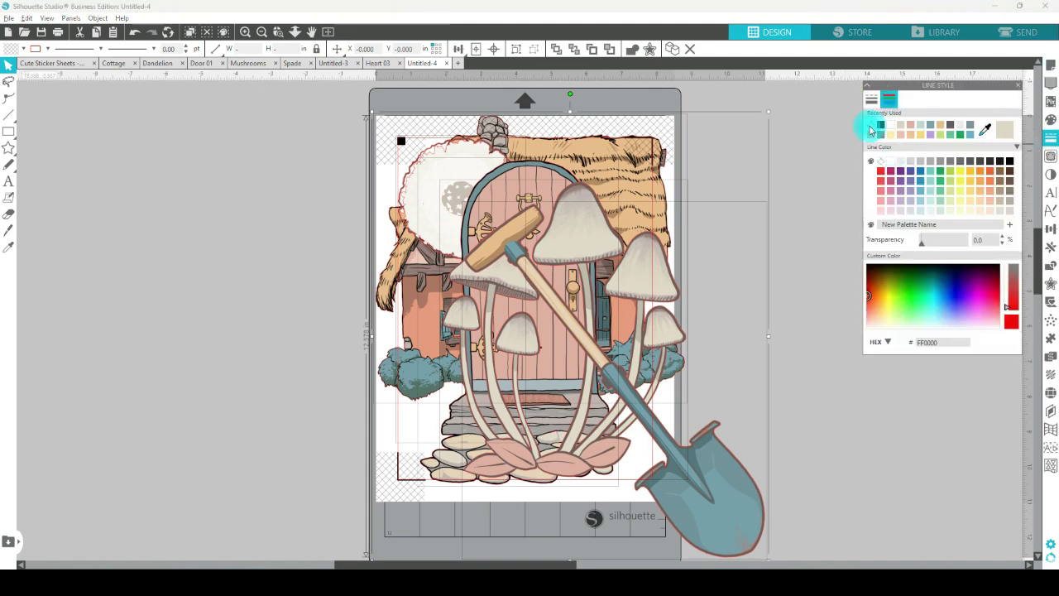
left_click(870, 130)
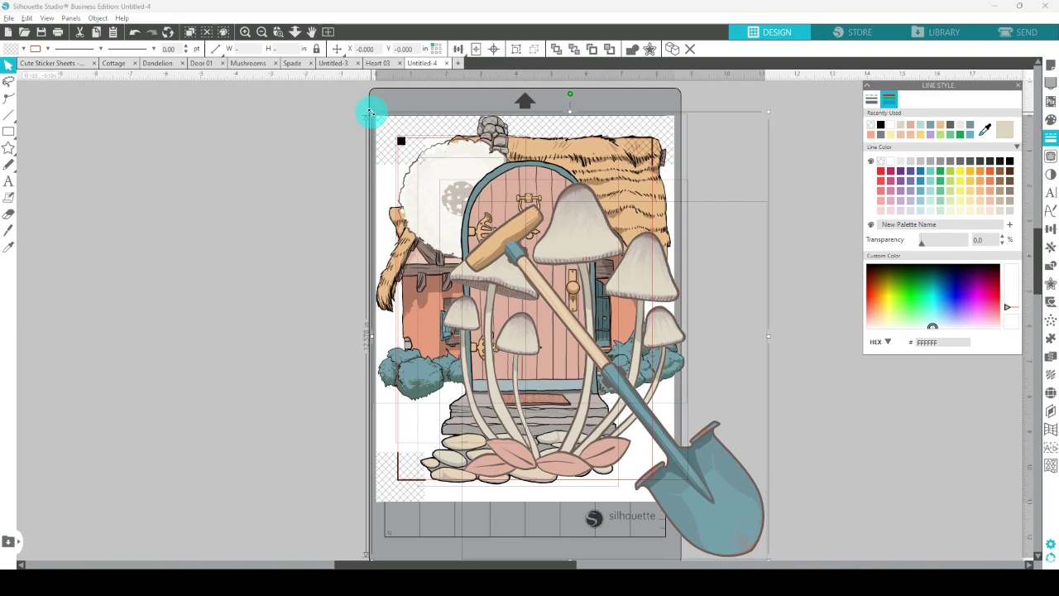
Scale the group down and spread the images out: door left, spade and mushrooms top, cottage bottom, dandelion right
left_click_drag(370, 110, 652, 339)
left_click(707, 261)
left_click(713, 367)
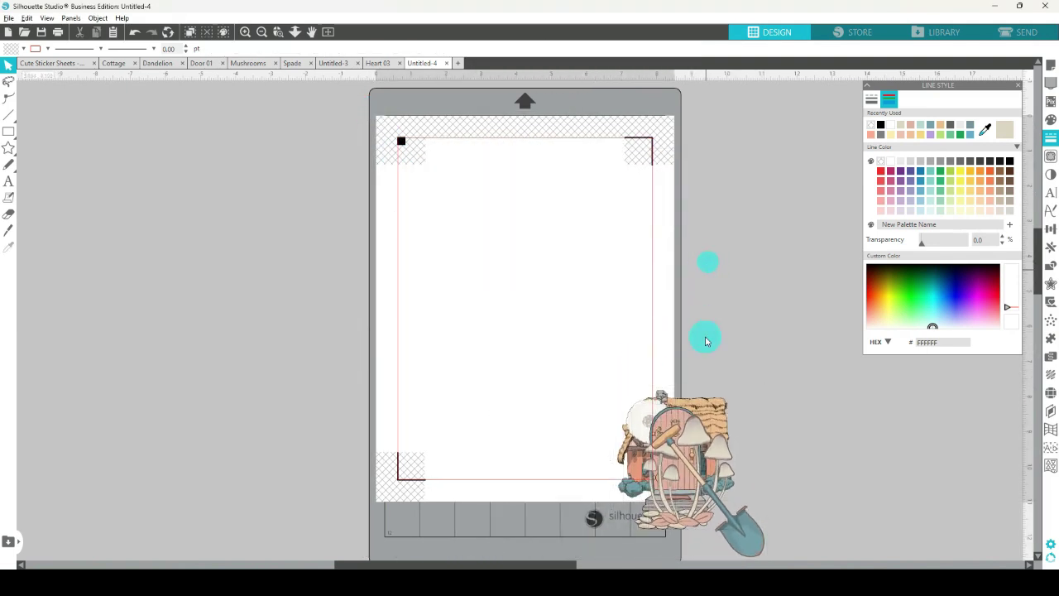
left_click_drag(673, 437, 453, 308)
left_click_drag(668, 432, 460, 176)
left_click_drag(669, 392, 633, 155)
left_click_drag(701, 444, 557, 441)
left_click_drag(648, 420, 638, 322)
left_click_drag(537, 273, 516, 268)
left_click_drag(432, 310, 420, 297)
left_click(657, 263)
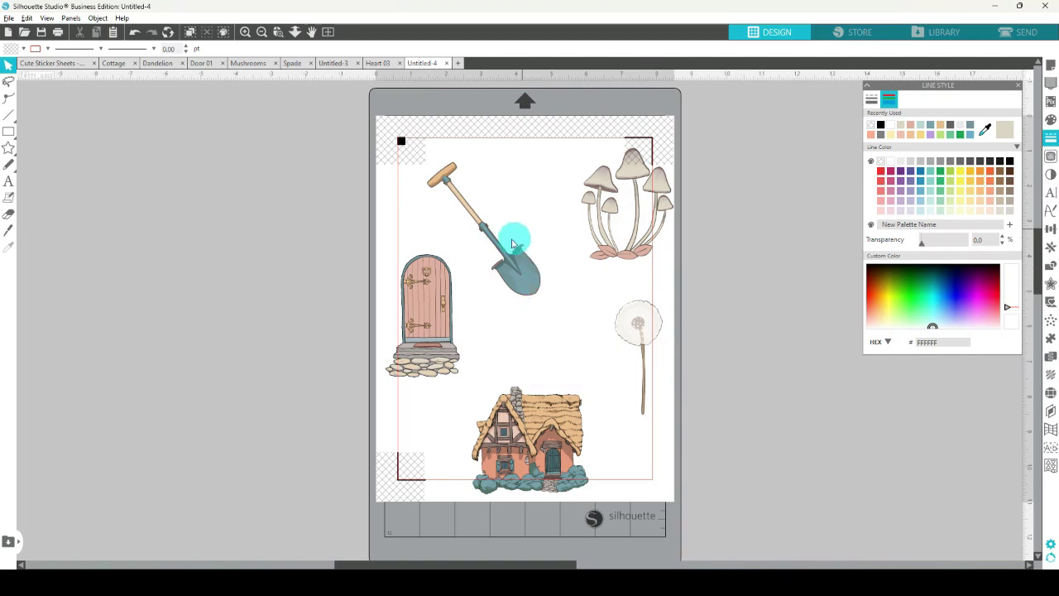
Shrink each image: door to about 0.869 in, mushrooms 1.12 in, cottage 1.34 in, plus spade and dandelion
left_click(437, 292)
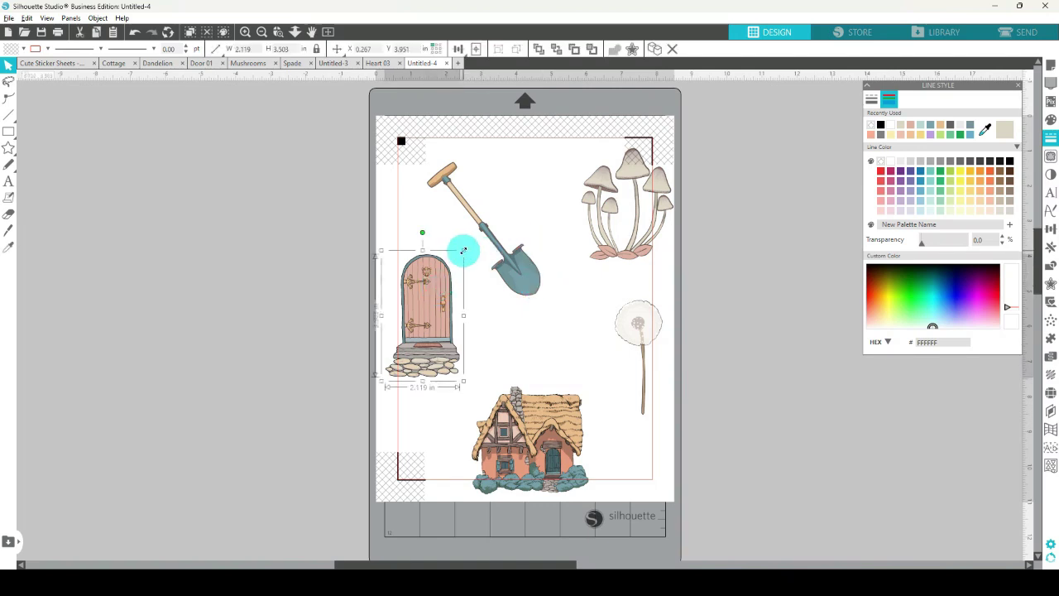
left_click_drag(463, 250, 442, 265)
left_click(483, 270, "shift")
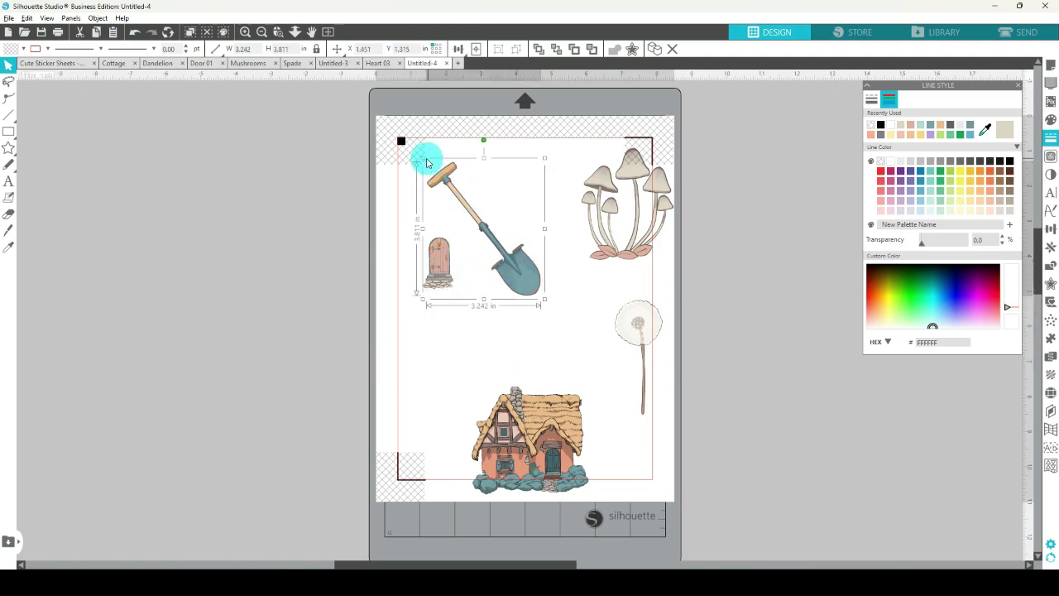
left_click_drag(422, 158, 503, 237)
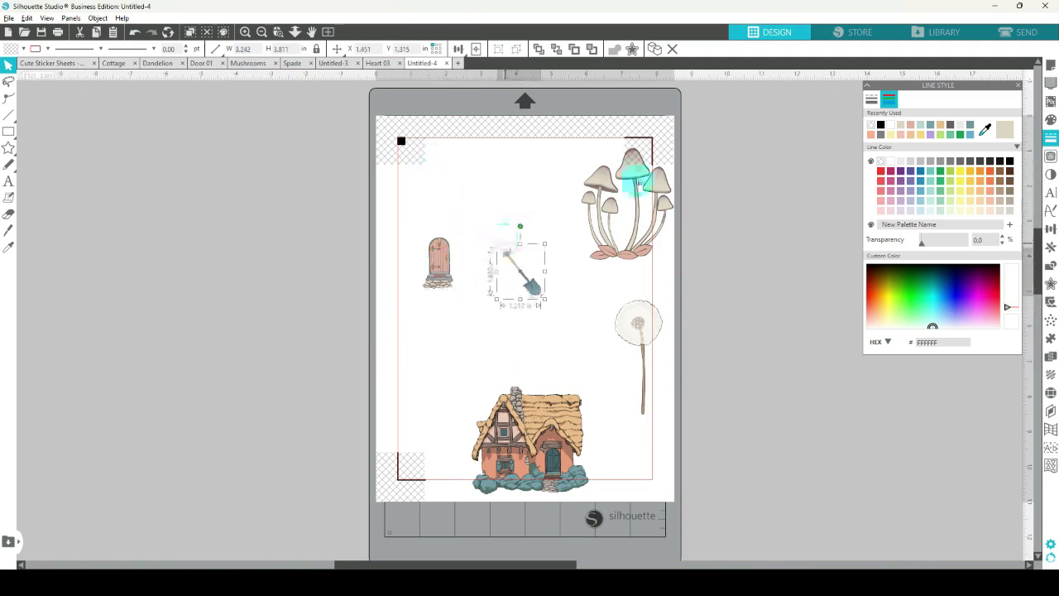
left_click(634, 170)
left_click_drag(677, 139, 609, 212)
left_click(634, 303)
left_click_drag(665, 296, 627, 369)
left_click(562, 428)
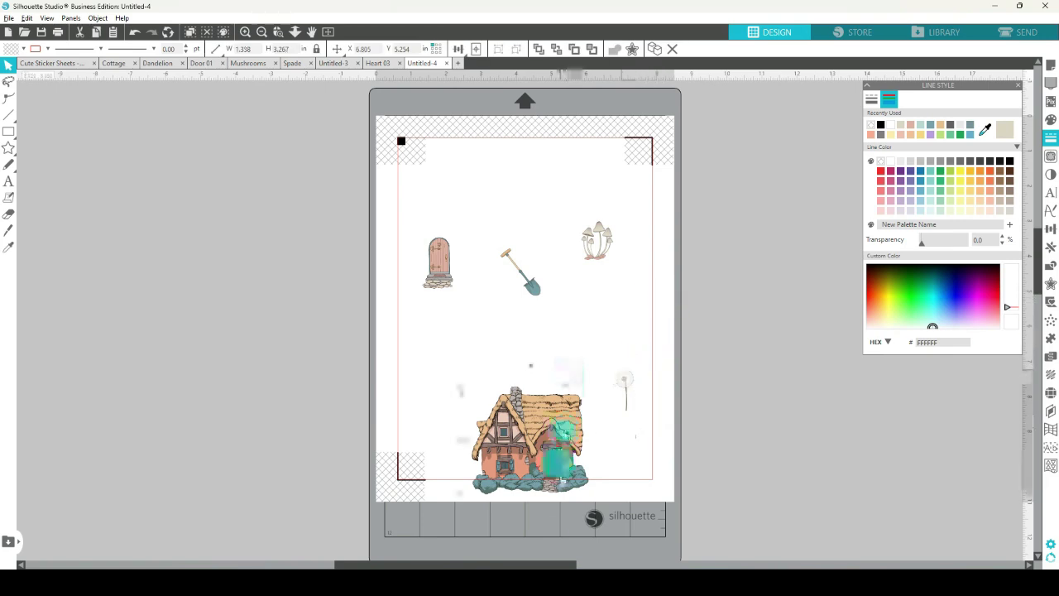
left_click_drag(593, 499, 518, 429)
left_click_drag(493, 404, 485, 338)
left_click(607, 347)
Zoom in, shrink the dandelion to match the other images, then select all the images
left_click(245, 32)
left_click(555, 286)
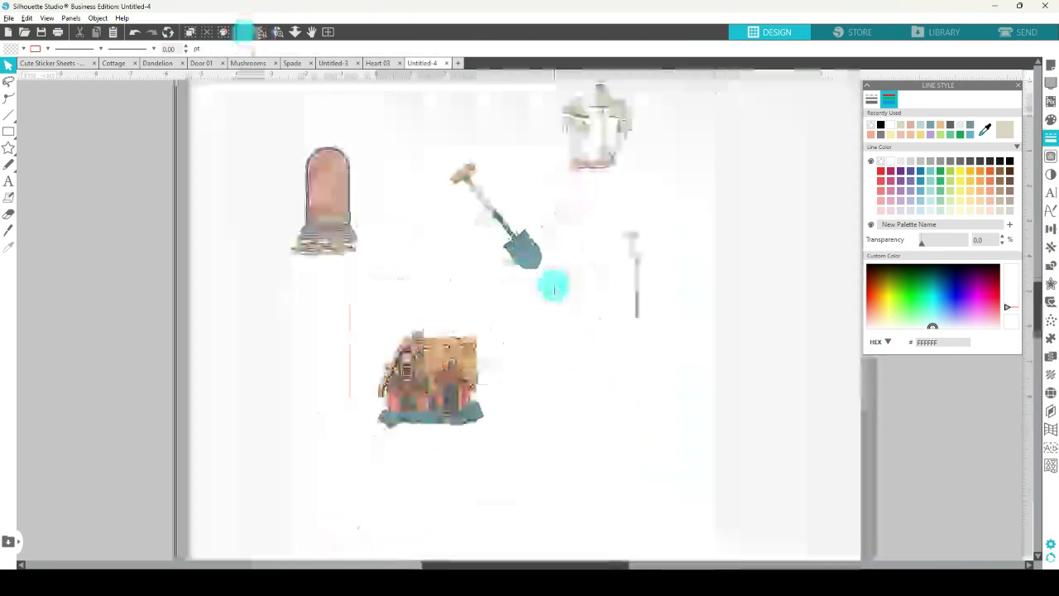
scroll(555, 290, "up", 2)
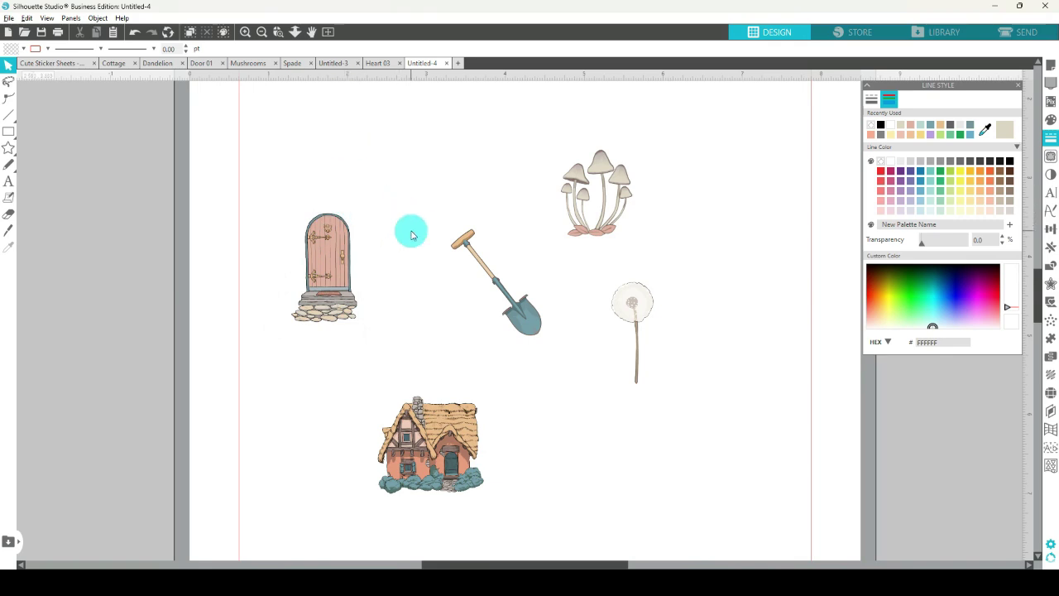
left_click(624, 301)
left_click_drag(656, 278, 635, 329)
left_click(693, 263)
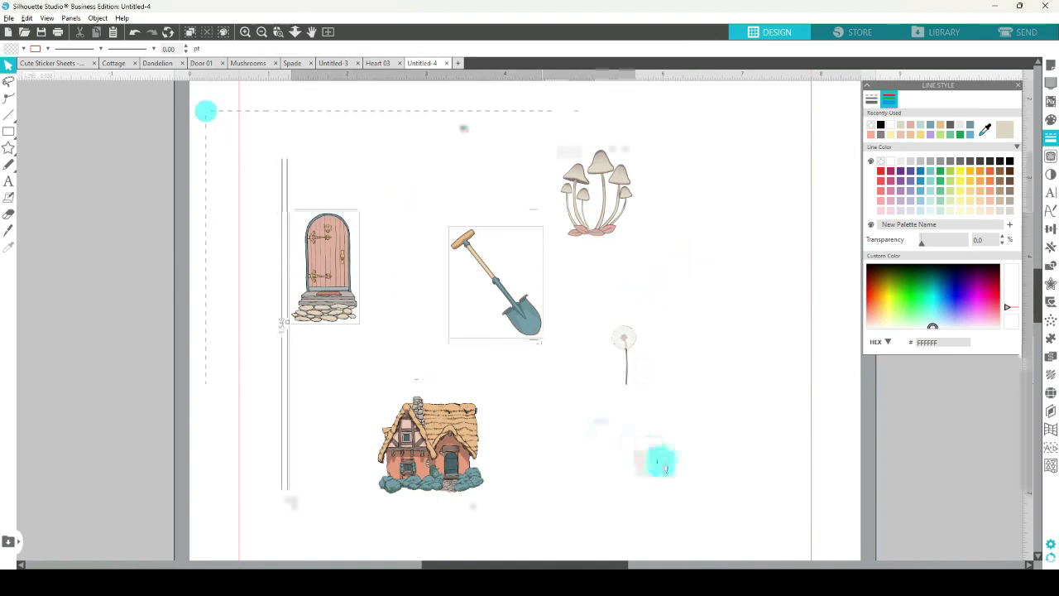
left_click_drag(662, 465, 666, 463)
Apply a 0.050 in rounded offset border around all five images
left_click(1050, 283)
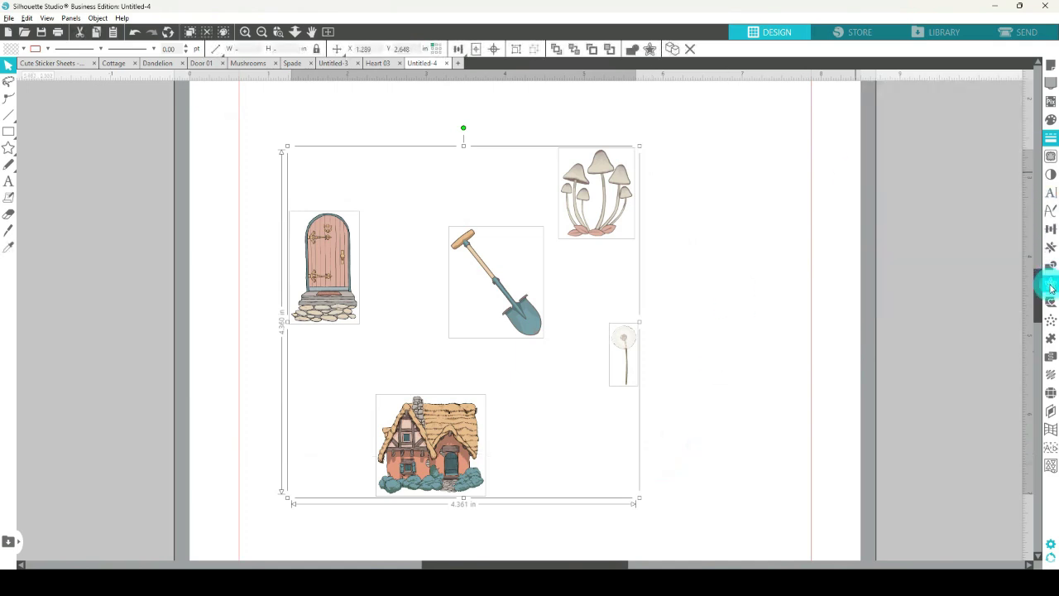
left_click(901, 114)
left_click(917, 171)
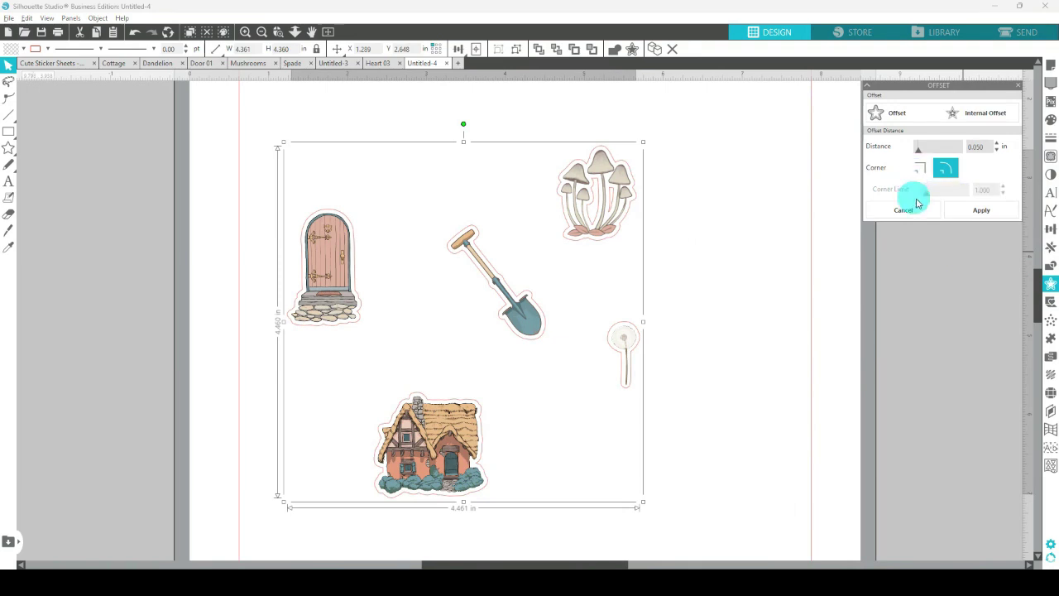
left_click(982, 148)
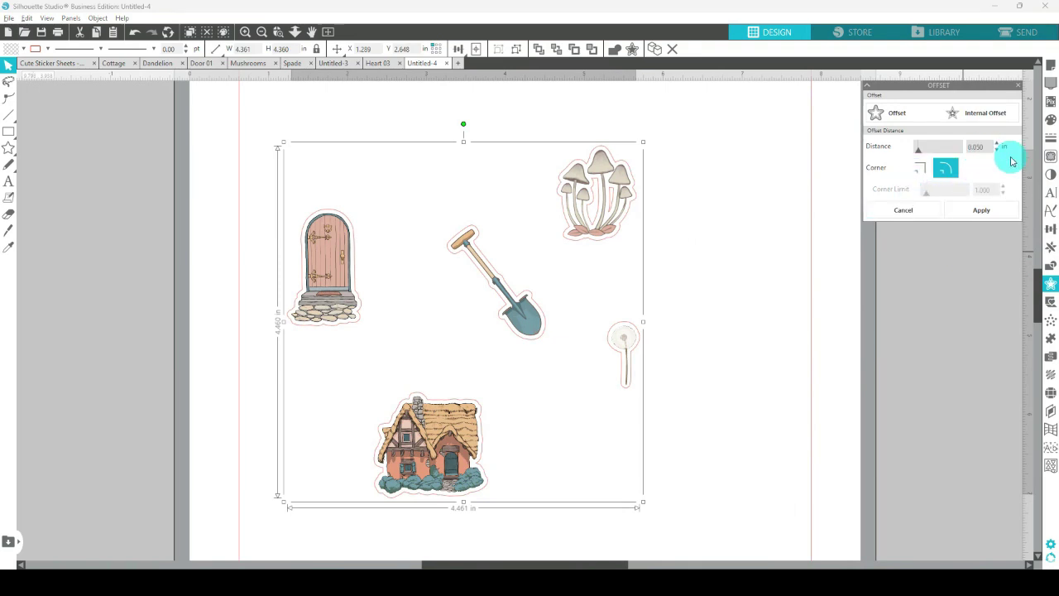
left_click(977, 146)
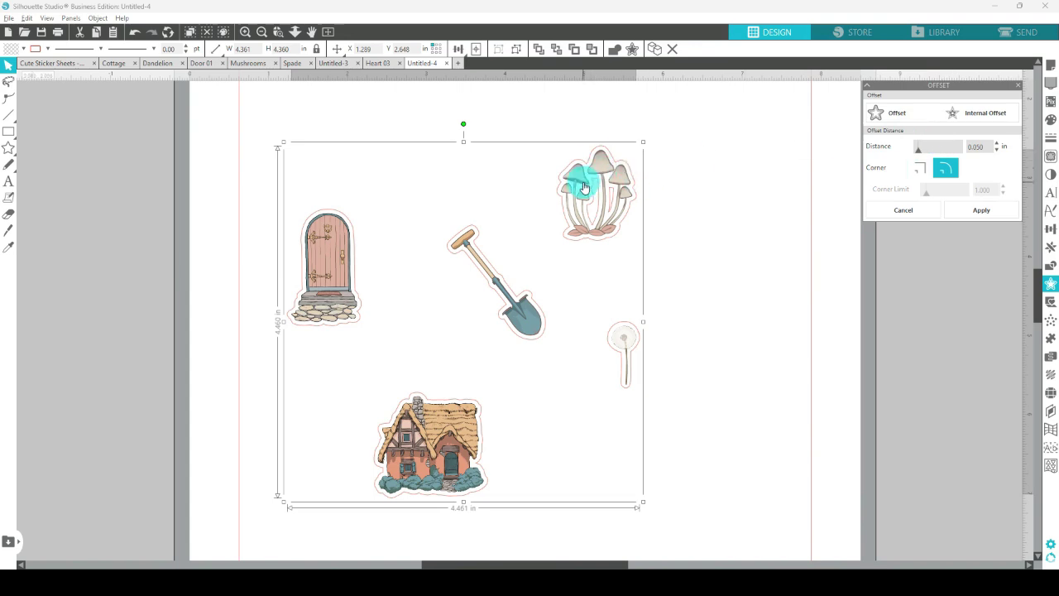
left_click(972, 213)
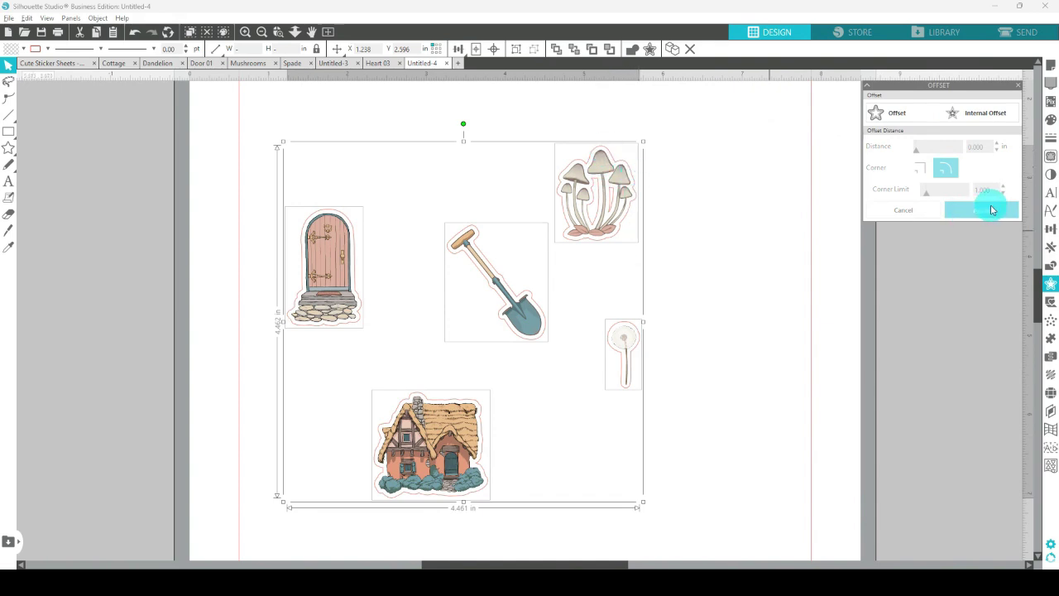
Fill the offset borders white (FFFFFF) and move all five stickers together to a new spot
left_click(1050, 119)
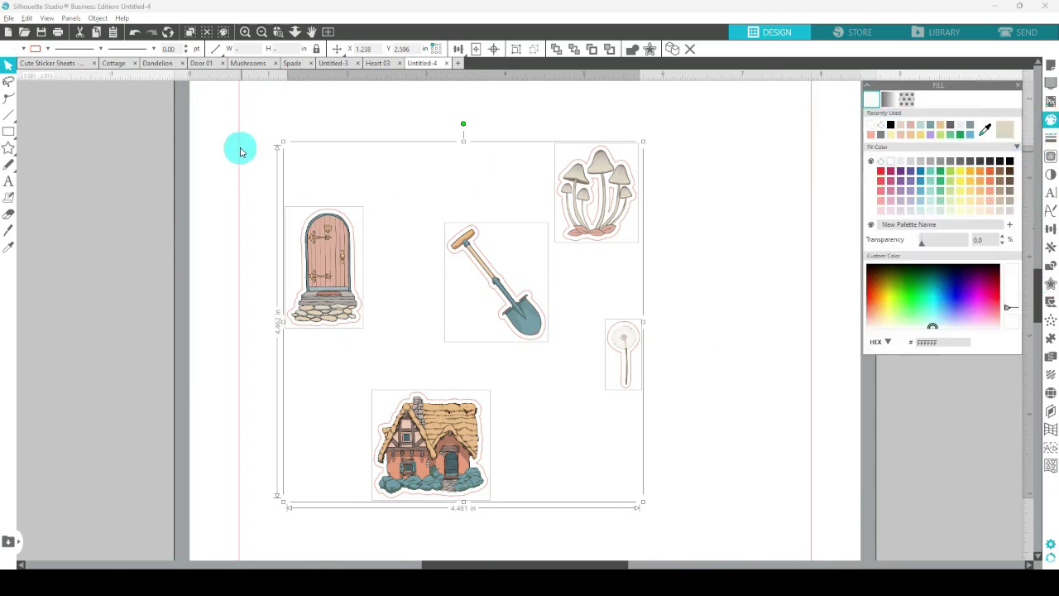
left_click_drag(217, 114, 662, 492)
left_click_drag(592, 237, 624, 231)
left_click(750, 175)
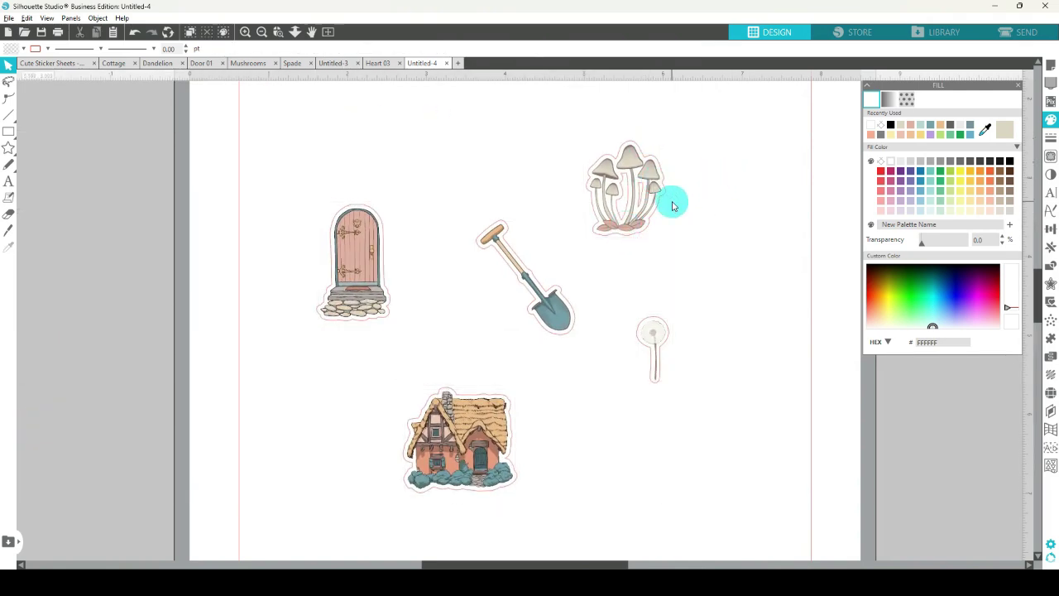
Release the compound path on the mushroom sticker's offset outline, then reselect the whole mushroom cluster
left_click(629, 145)
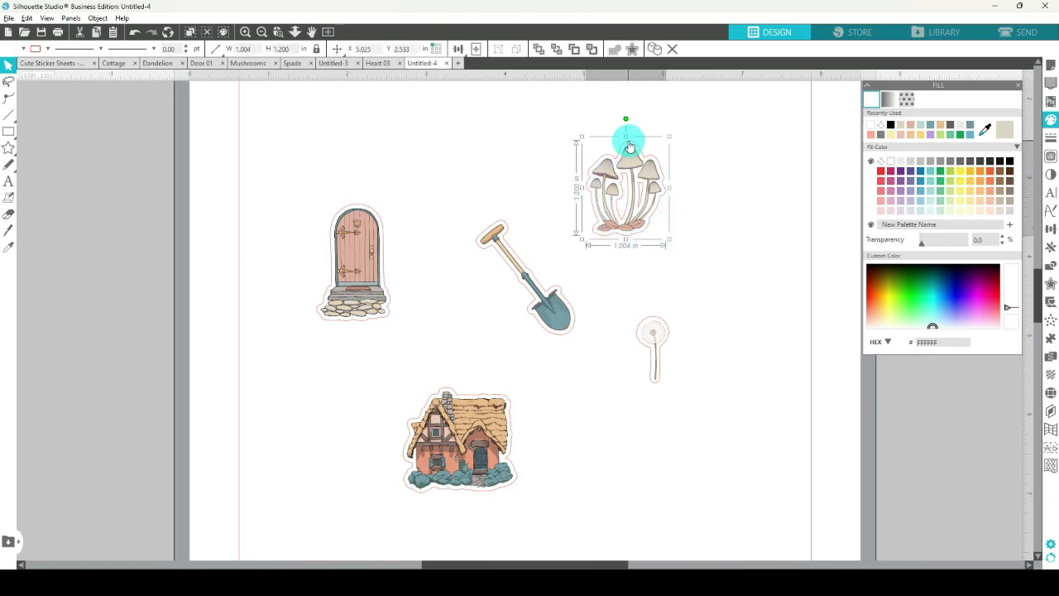
left_click_drag(629, 146, 694, 140)
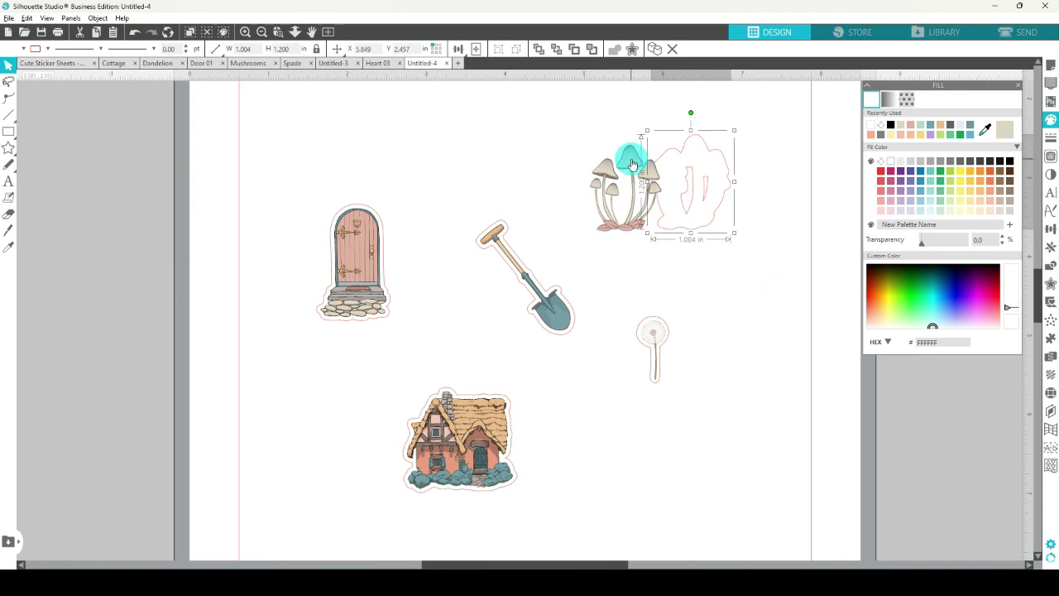
key("ctrl+z")
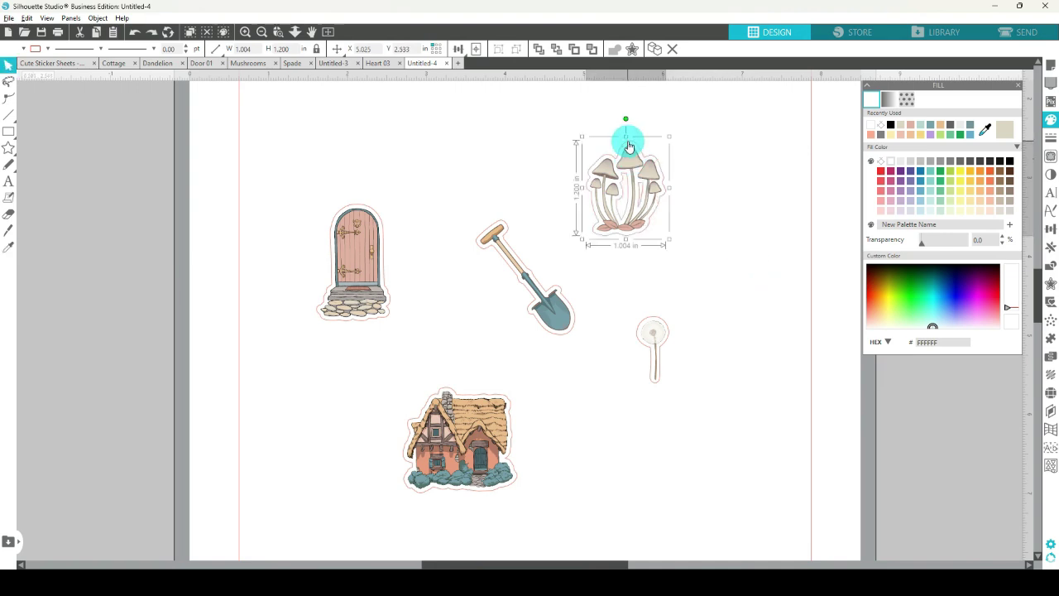
right_click(629, 145)
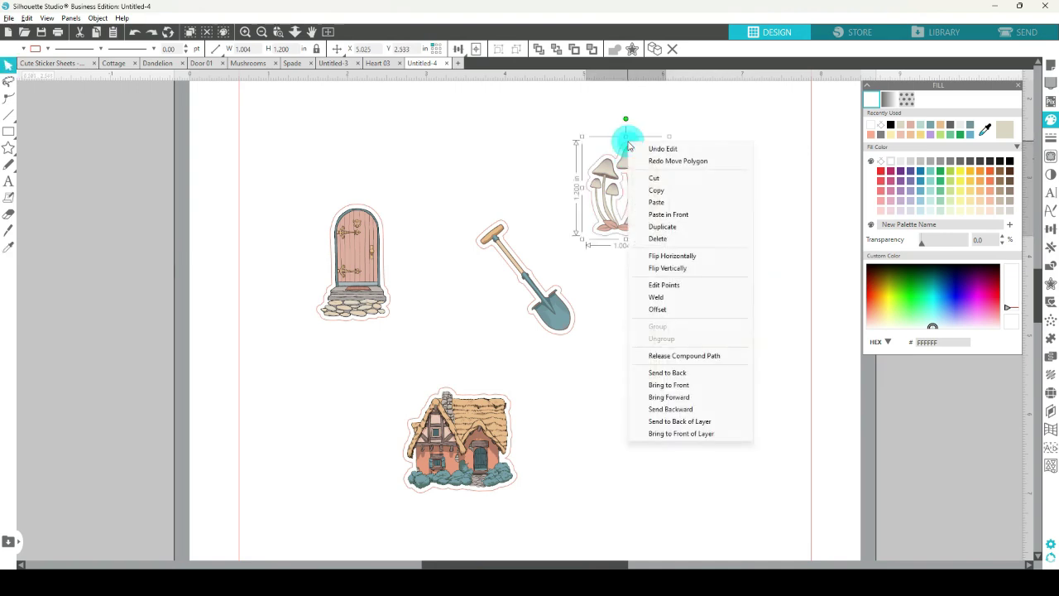
left_click(679, 355)
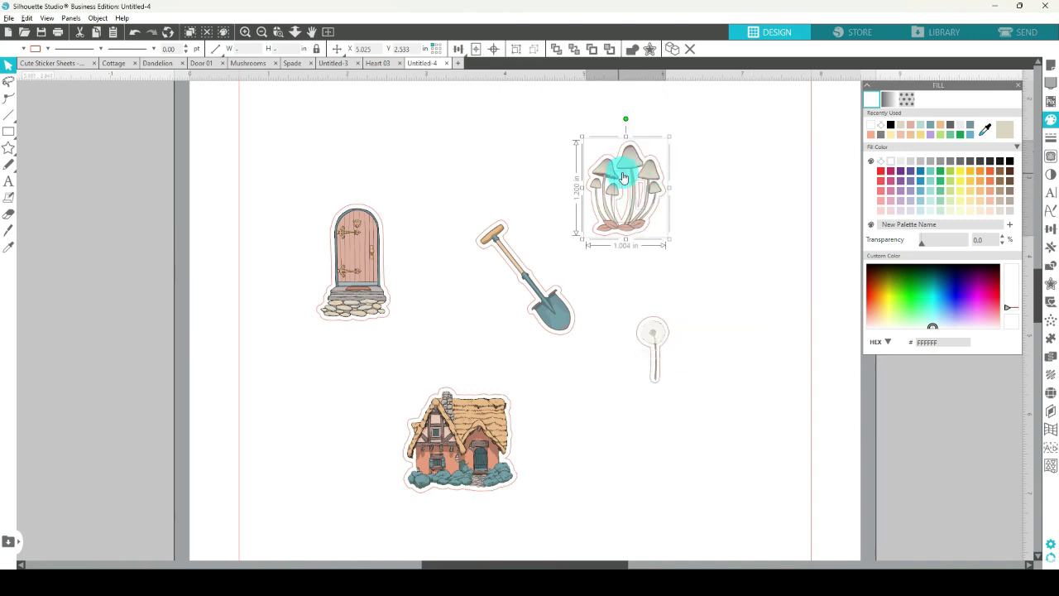
left_click(693, 195)
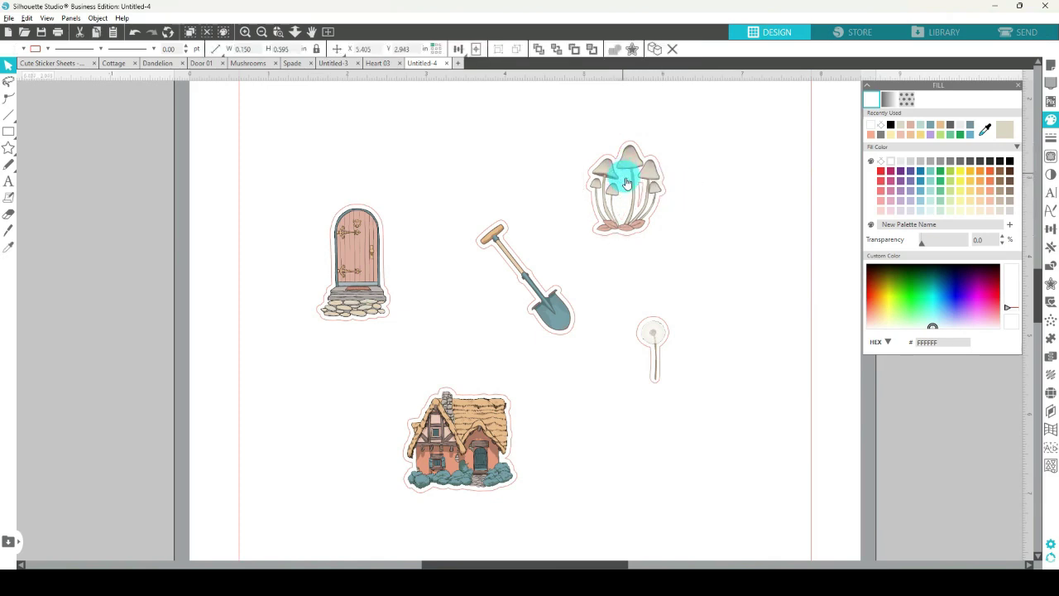
left_click(645, 187)
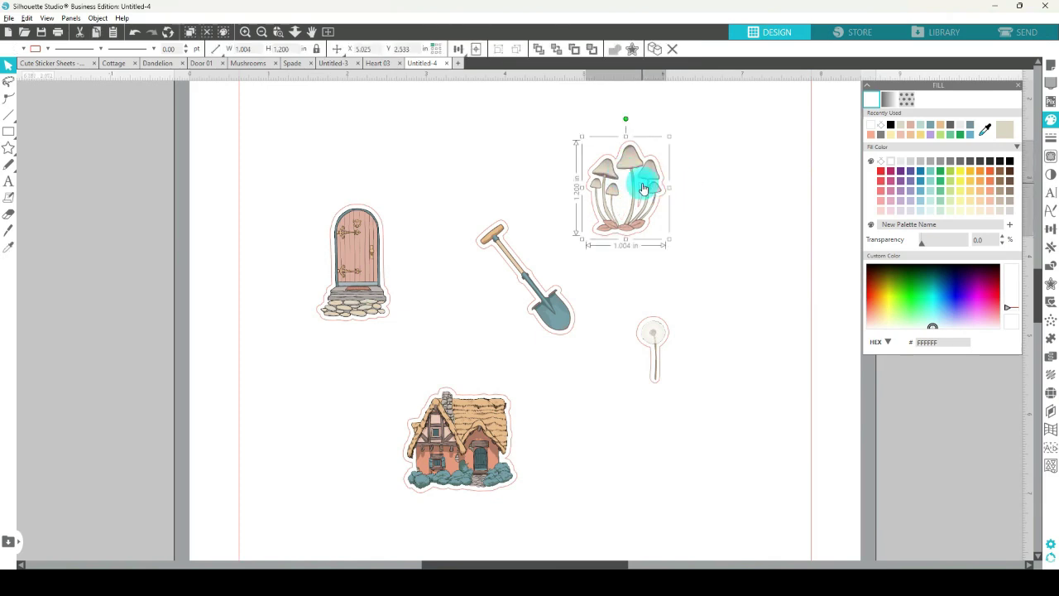
left_click_drag(567, 130, 662, 220)
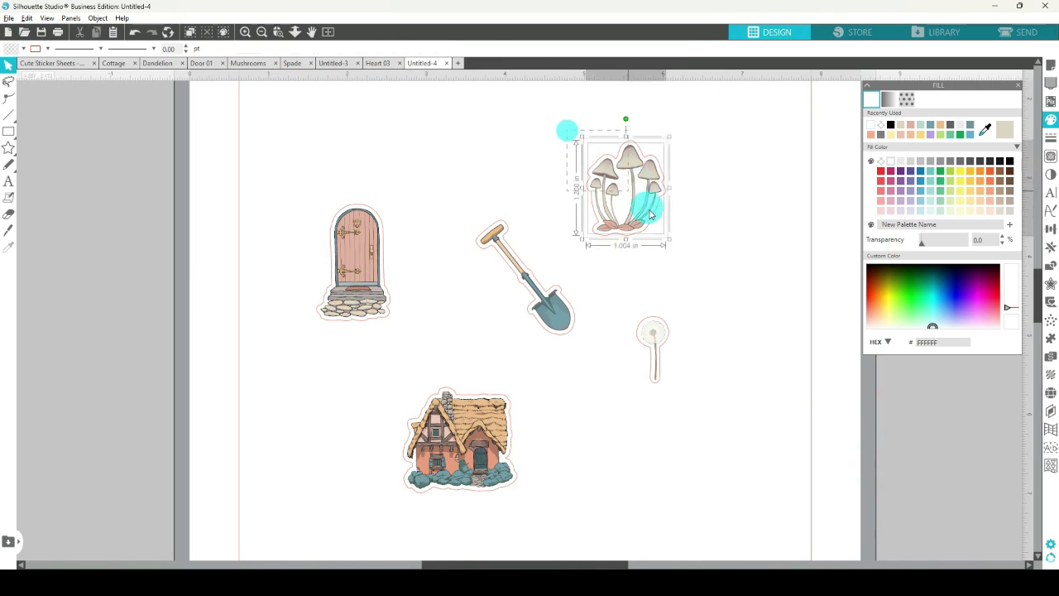
Try moving the mushroom cluster and undo, then group the mushroom image with its offset outline
left_click_drag(625, 186, 134, 177)
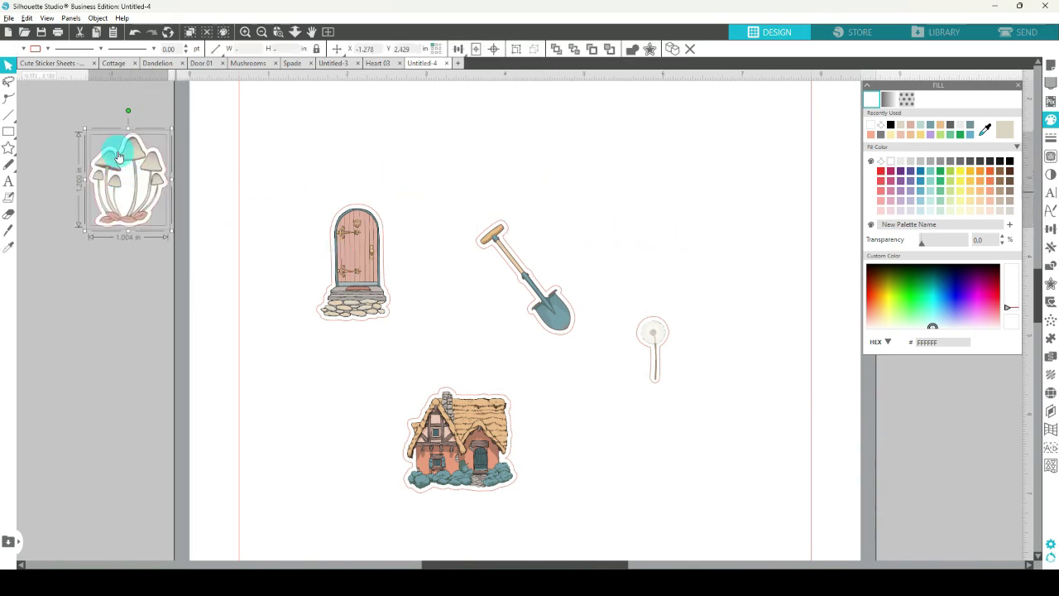
key("ctrl+z")
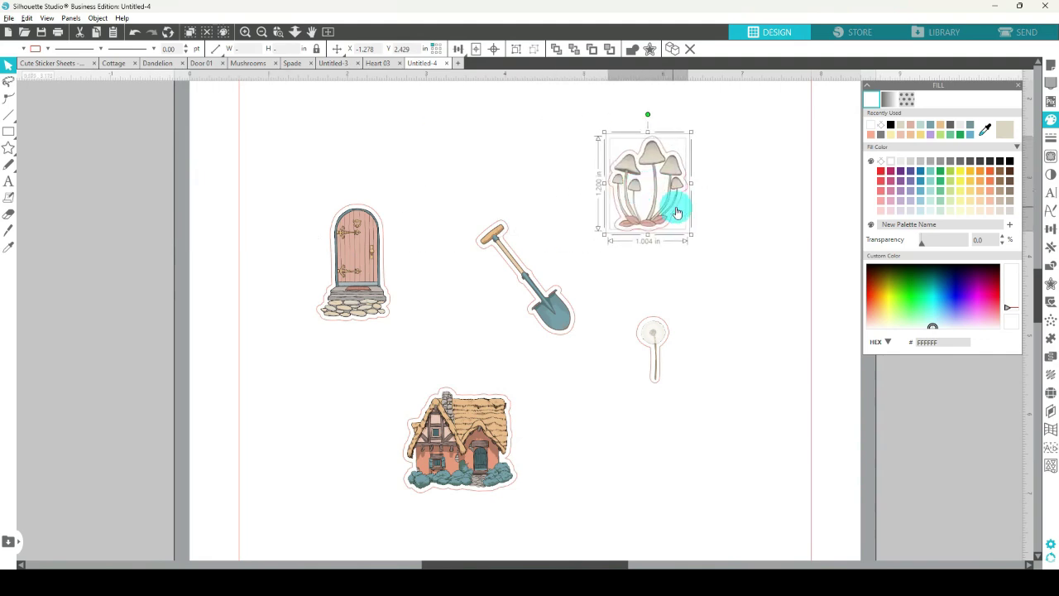
left_click(545, 174)
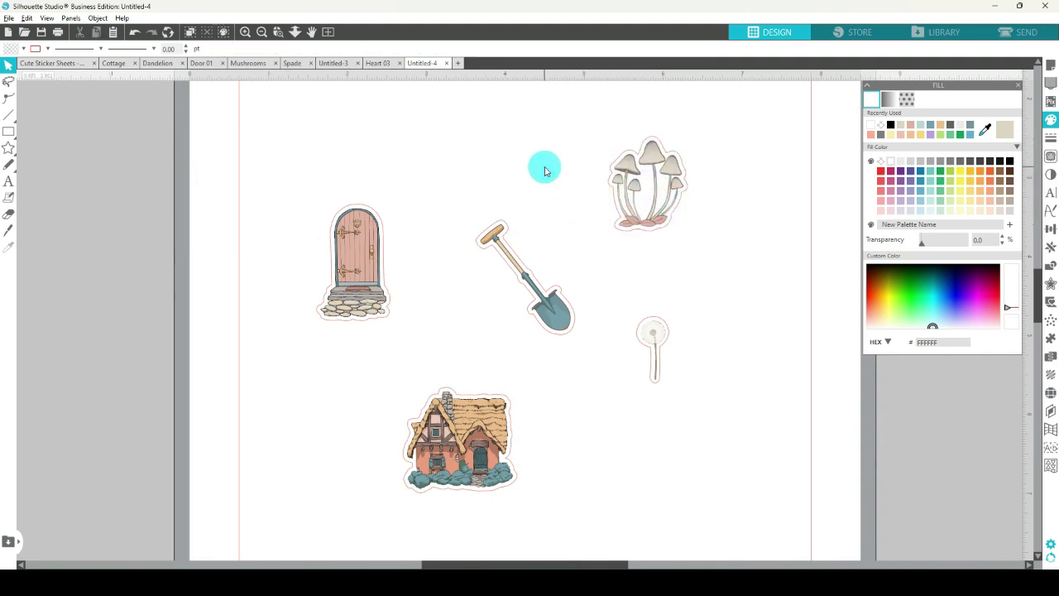
left_click_drag(586, 117, 697, 244)
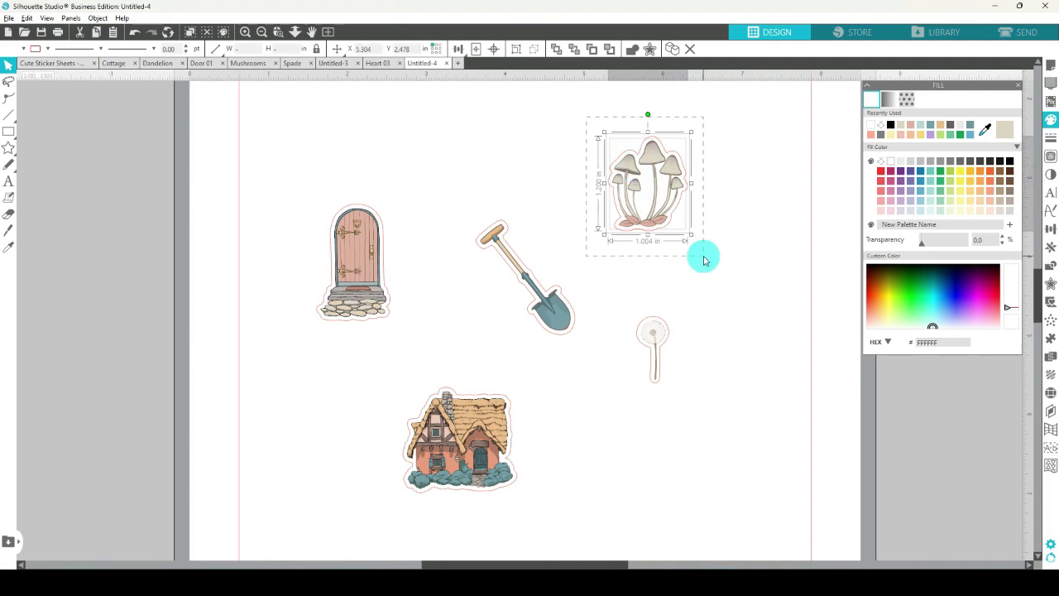
right_click(659, 188)
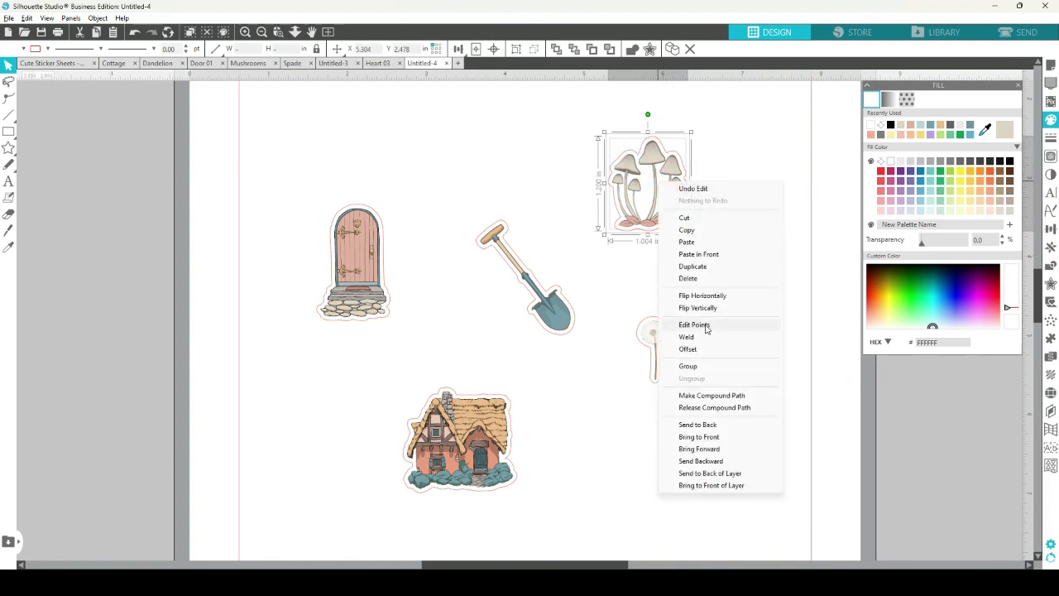
left_click(687, 353)
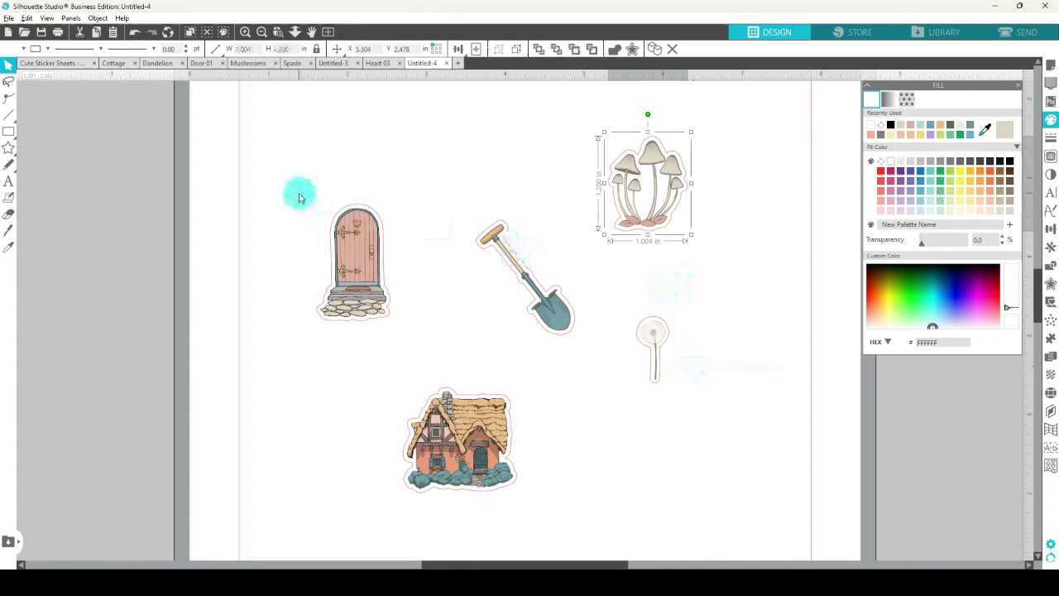
Check the door, shovel, dandelion and cottage stickers by selecting each in turn
left_click_drag(296, 193, 383, 289)
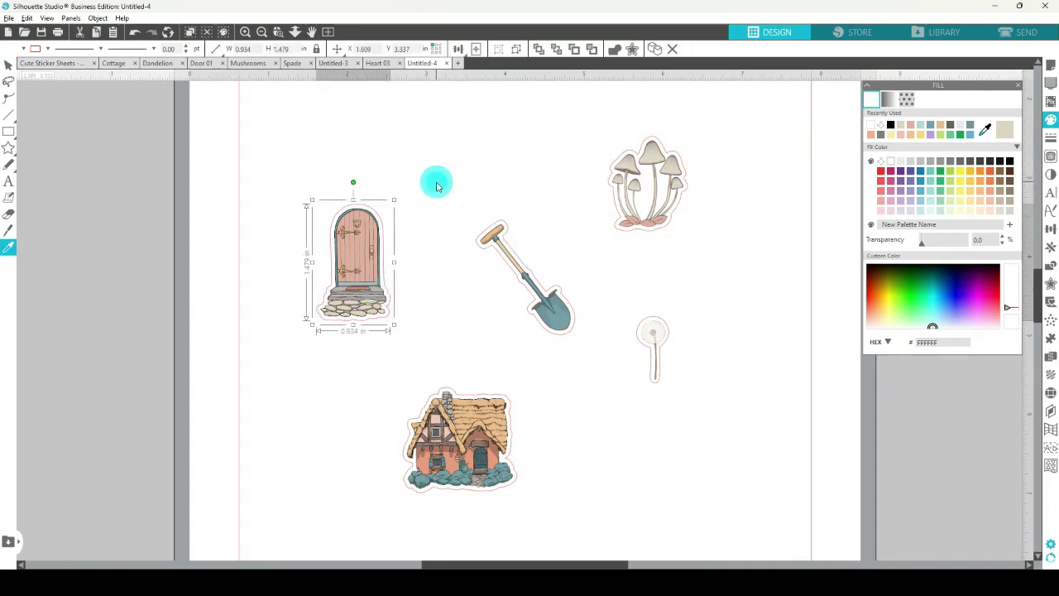
left_click(503, 279)
left_click(634, 339)
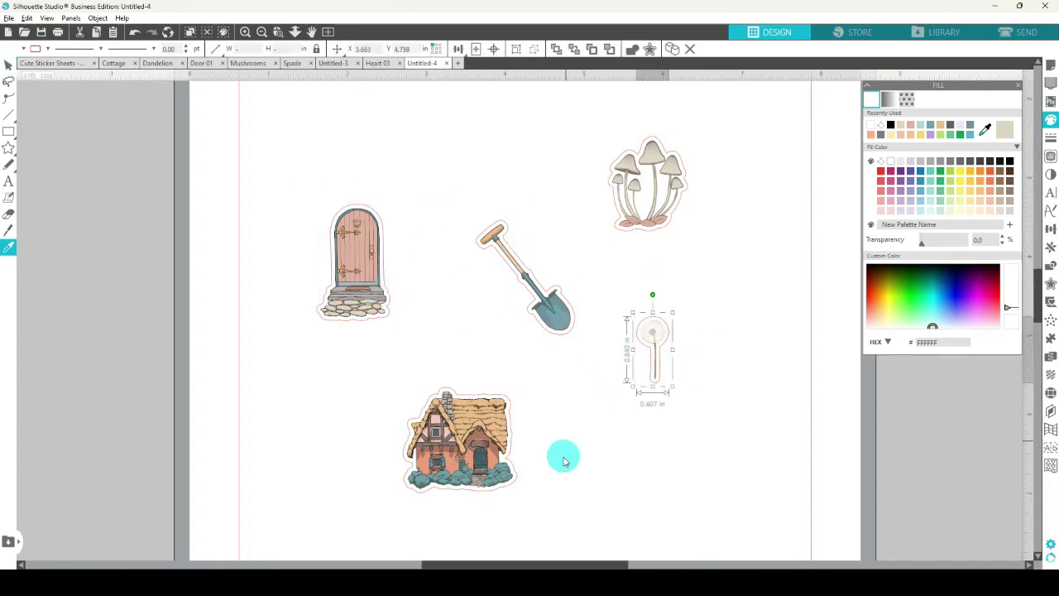
left_click_drag(563, 454, 568, 472)
left_click(689, 450)
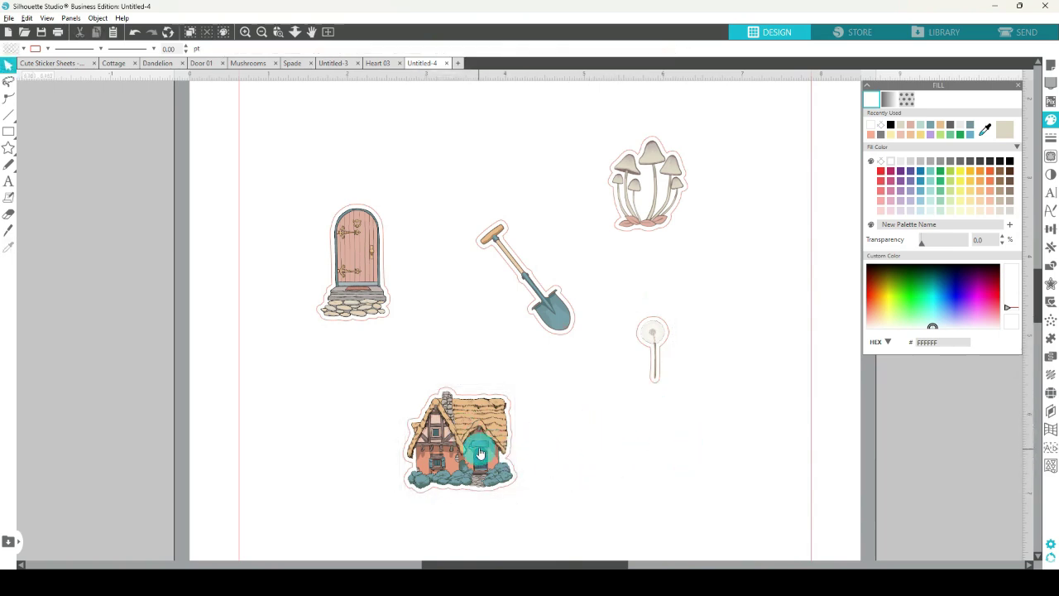
left_click_drag(414, 384, 445, 424)
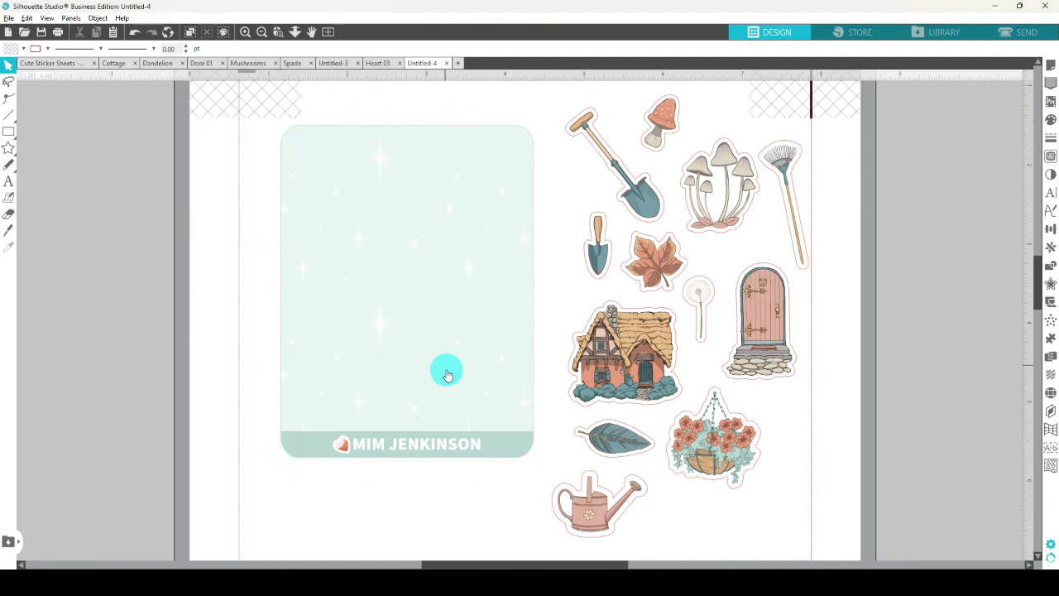
Scroll down to bring the empty lower part of the page into view
scroll(451, 376, "down", 5)
mouse_move(6, 132)
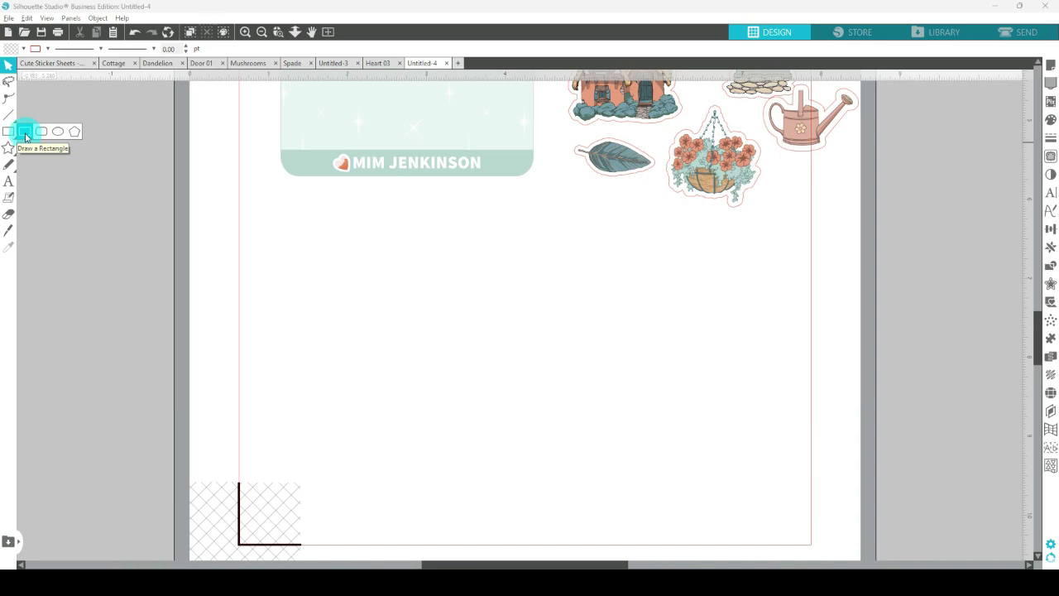
Draw a rectangle in the empty area below the sticker sheet and select it
left_click(27, 134)
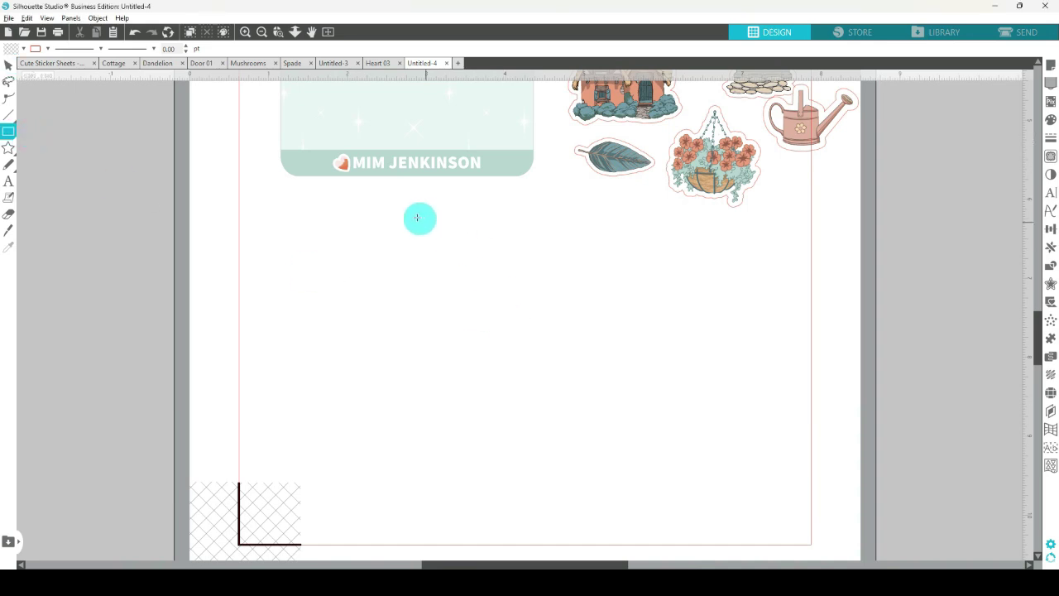
mouse_move(381, 209)
left_mouse_down()
mouse_move(438, 320)
mouse_move(537, 444)
mouse_move(640, 524)
left_mouse_up()
left_click(622, 339)
left_click(474, 210)
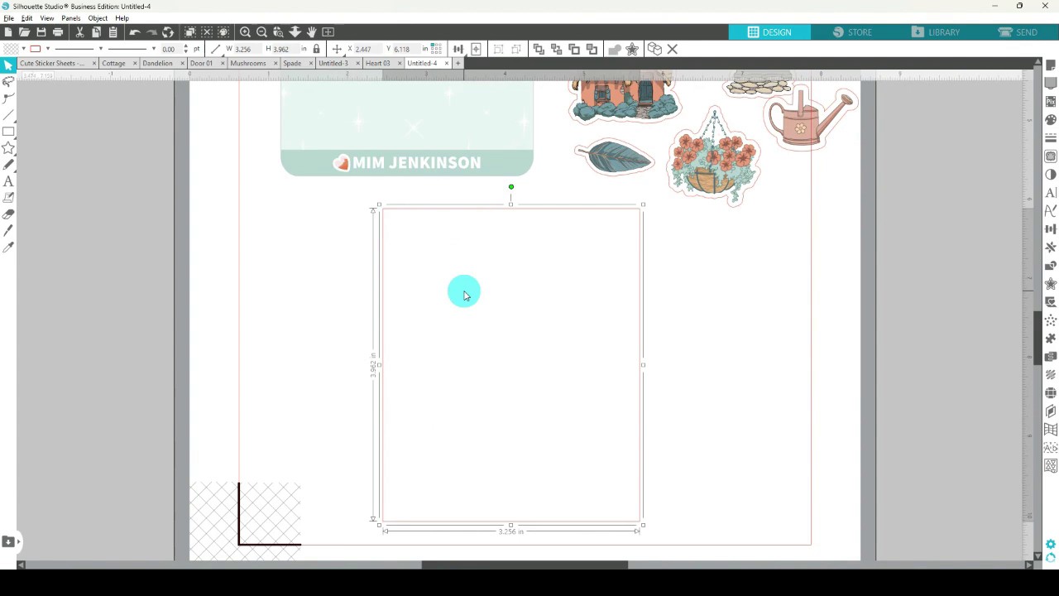
Fill the rectangle with the peach grid pattern at 50% scale and 75% transparency
left_click(1051, 122)
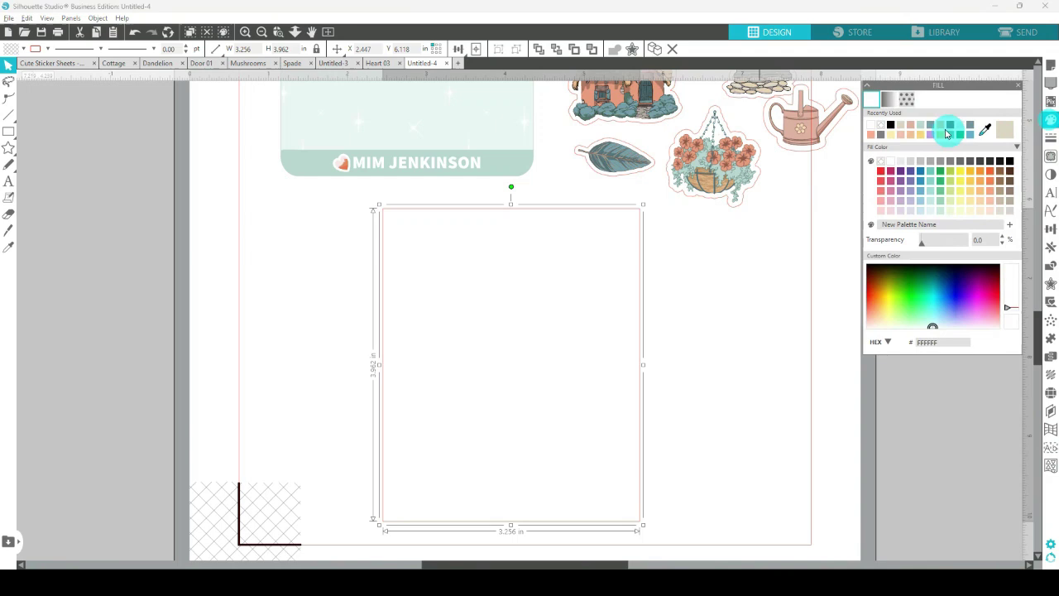
left_click(906, 100)
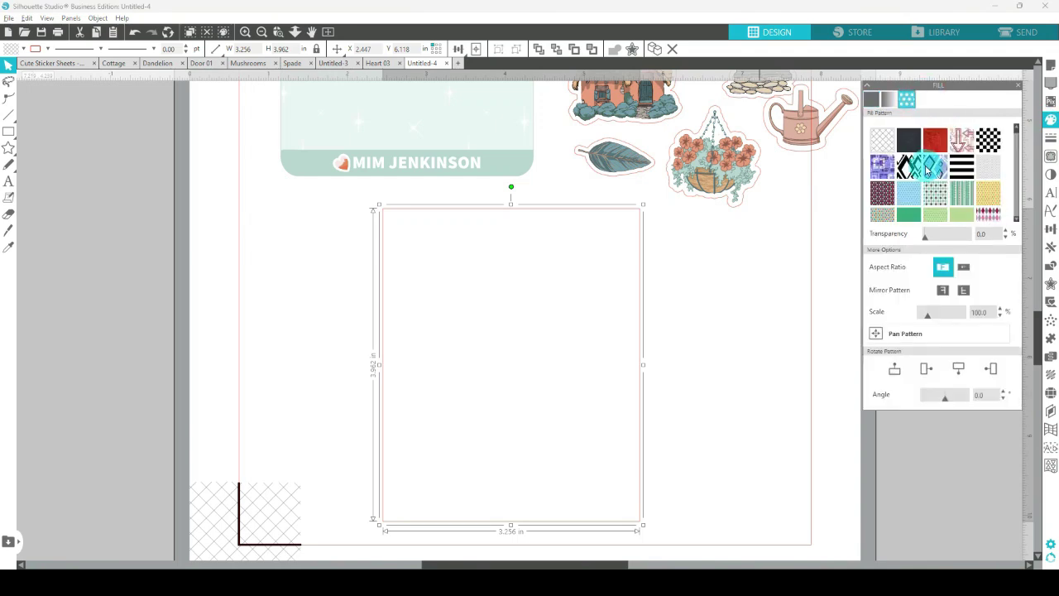
scroll(1009, 140, "down", 5)
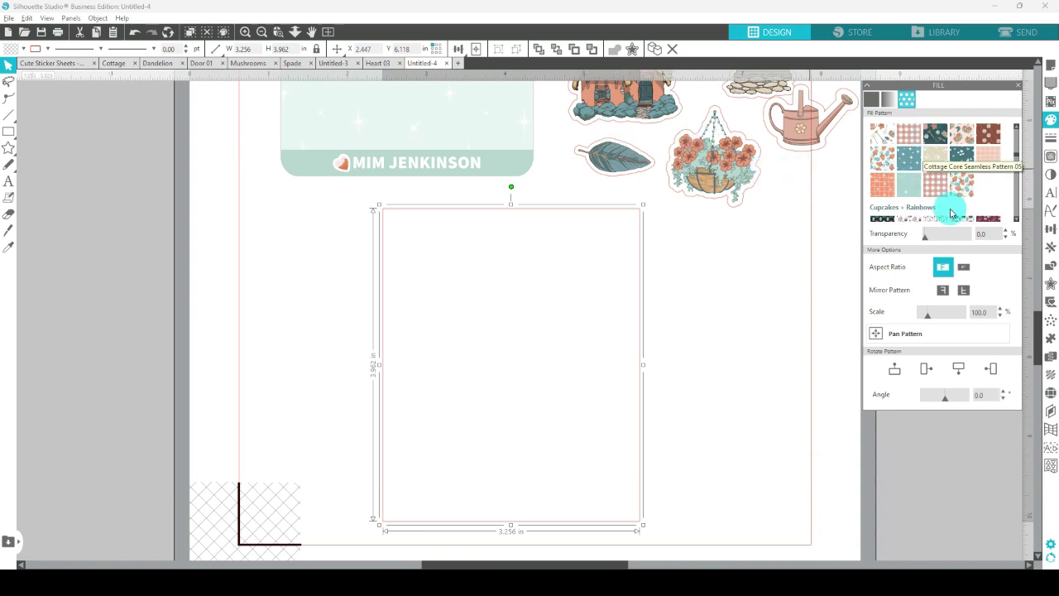
left_click(988, 157)
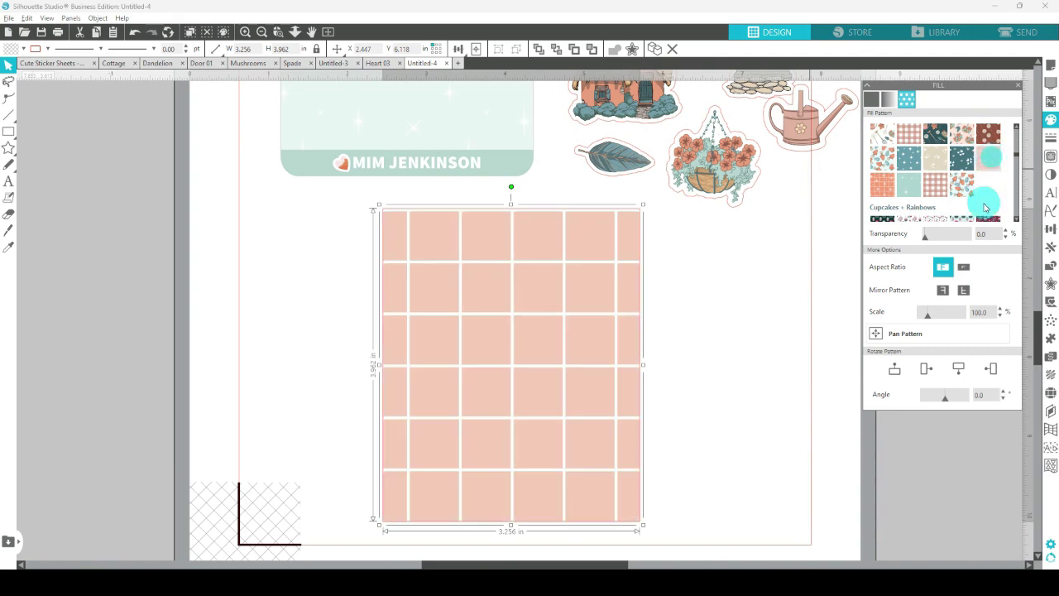
left_click(979, 312)
left_click(998, 239)
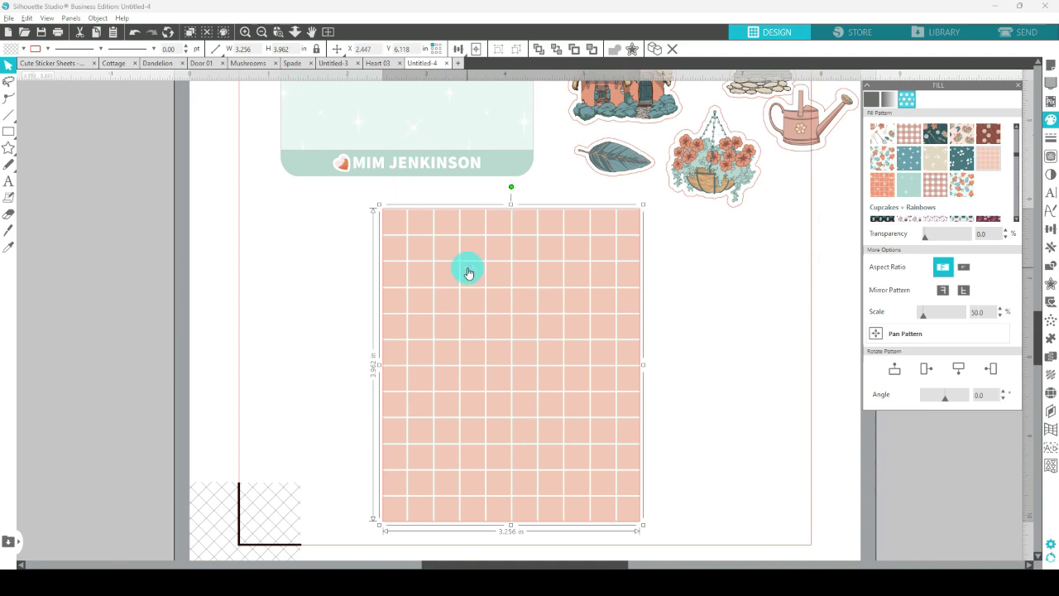
triple_click(980, 233)
type("7")
left_click(995, 166)
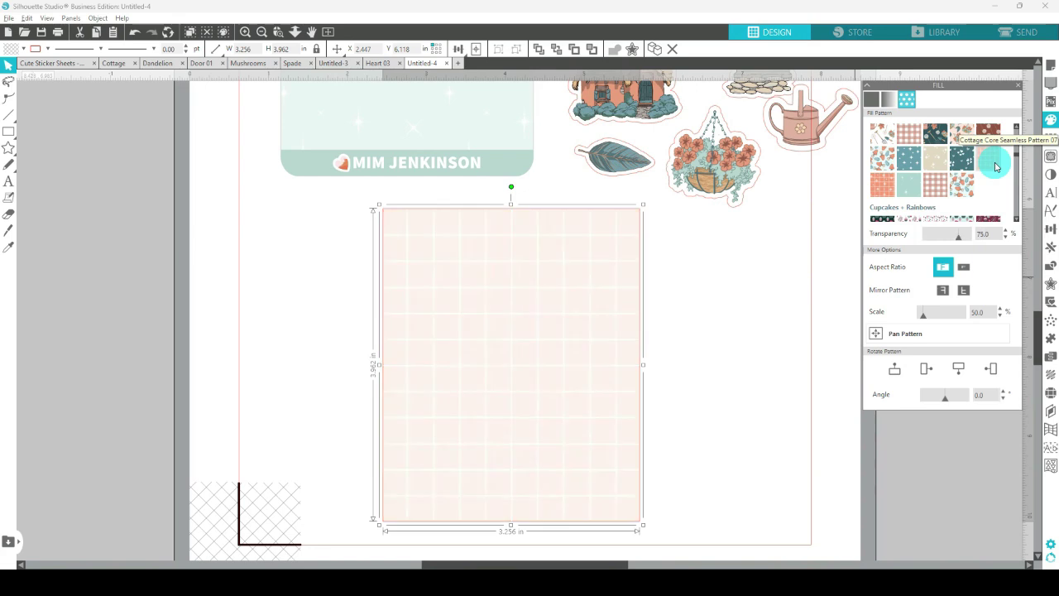
key("Escape")
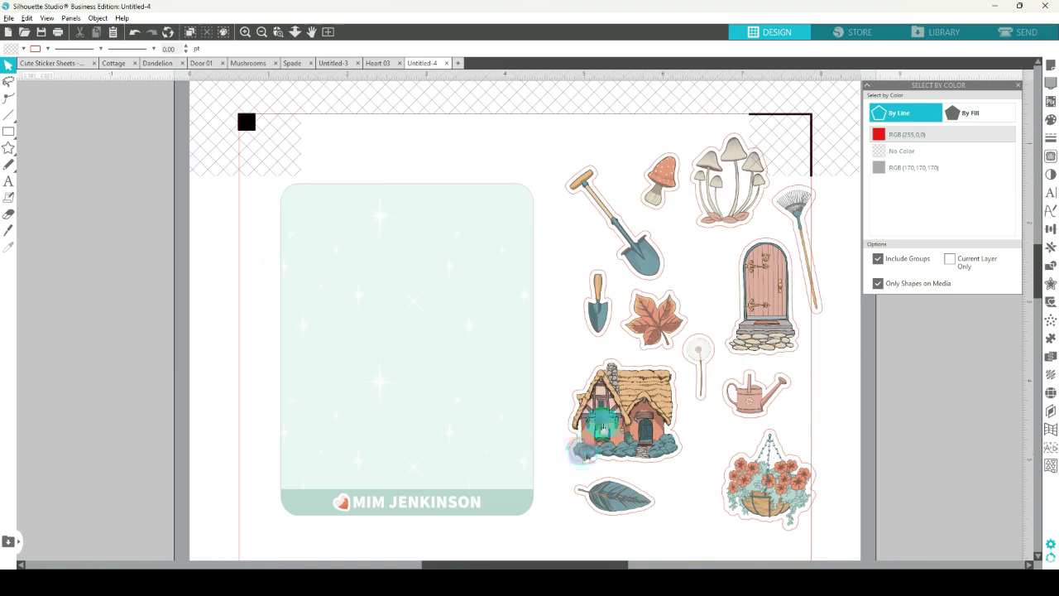
Place the cottage at the card's lower right, the fairy door upper right, and the mushrooms lower left
left_click_drag(613, 416, 605, 394)
key("Escape")
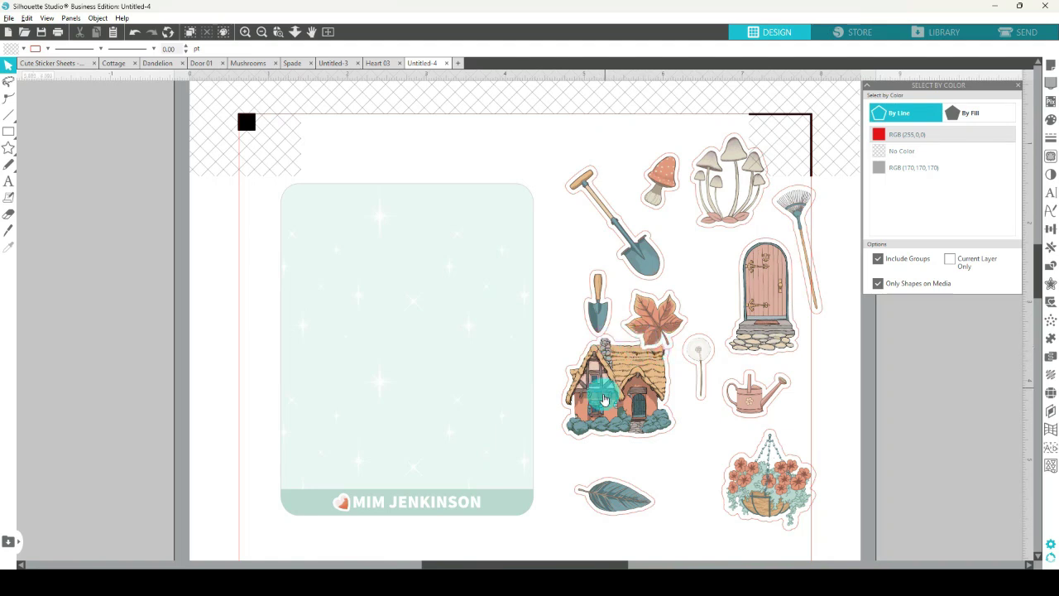
left_click_drag(616, 396, 473, 430)
left_click_drag(769, 290, 502, 244)
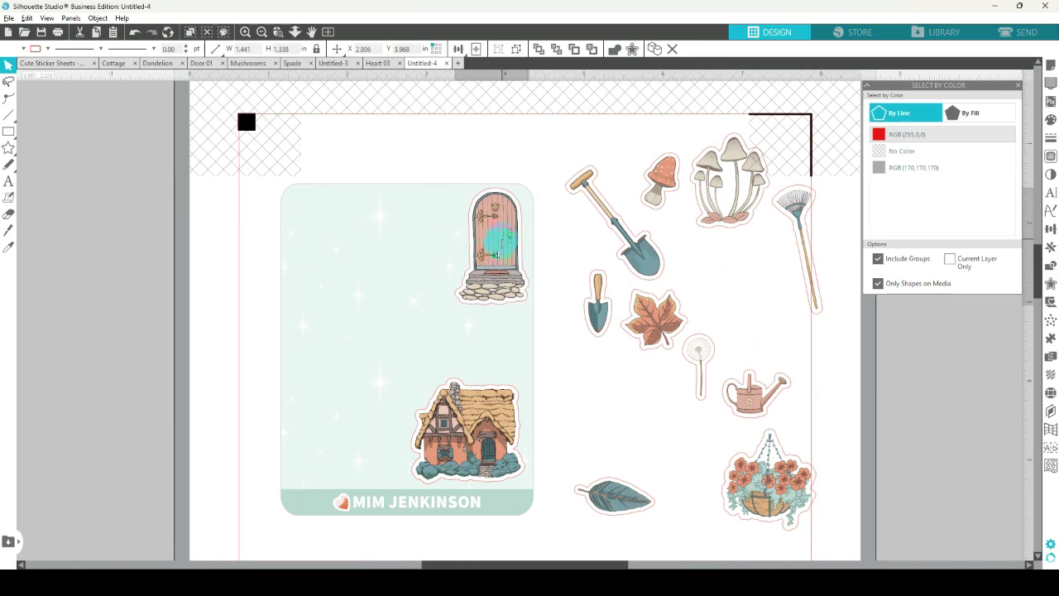
left_click(546, 378)
left_click_drag(723, 215, 314, 469)
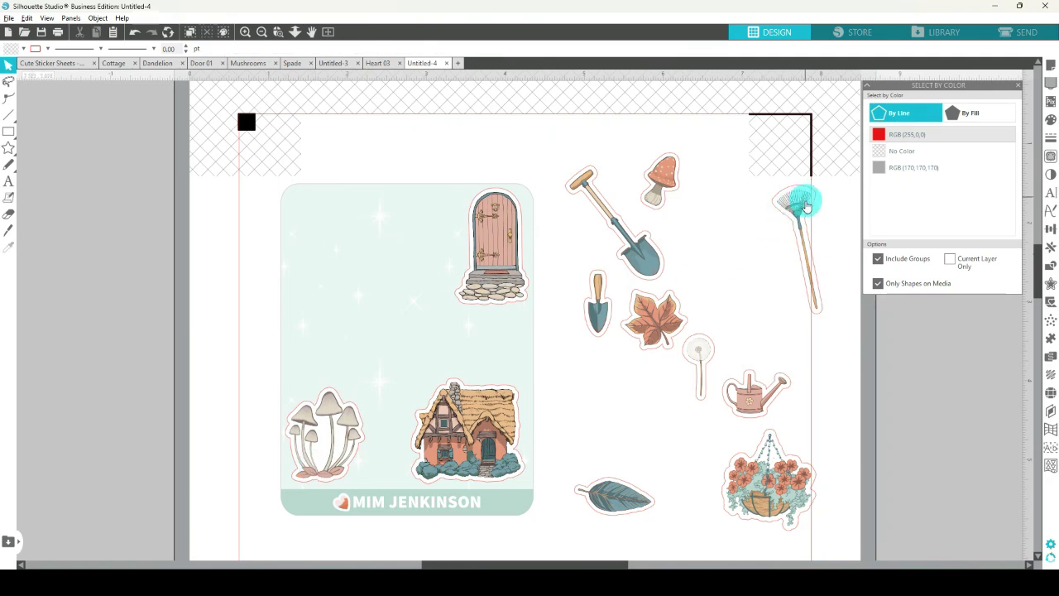
Stand the rake and shovel upright, put the basket top left and the maple leaf below the door
left_click_drag(794, 209, 435, 327)
left_click_drag(647, 277, 391, 441)
left_click_drag(359, 314, 384, 341)
left_click_drag(761, 496, 378, 286)
left_click_drag(657, 318, 490, 345)
Add the watering can and small mushroom, and set the feather leaf and tilted dandelion at the left
left_click_drag(756, 390, 326, 215)
left_click_drag(659, 178, 423, 364)
left_click_drag(602, 492, 272, 303)
left_click_drag(597, 286, 362, 335)
left_click_drag(698, 355, 278, 343)
left_click(625, 326)
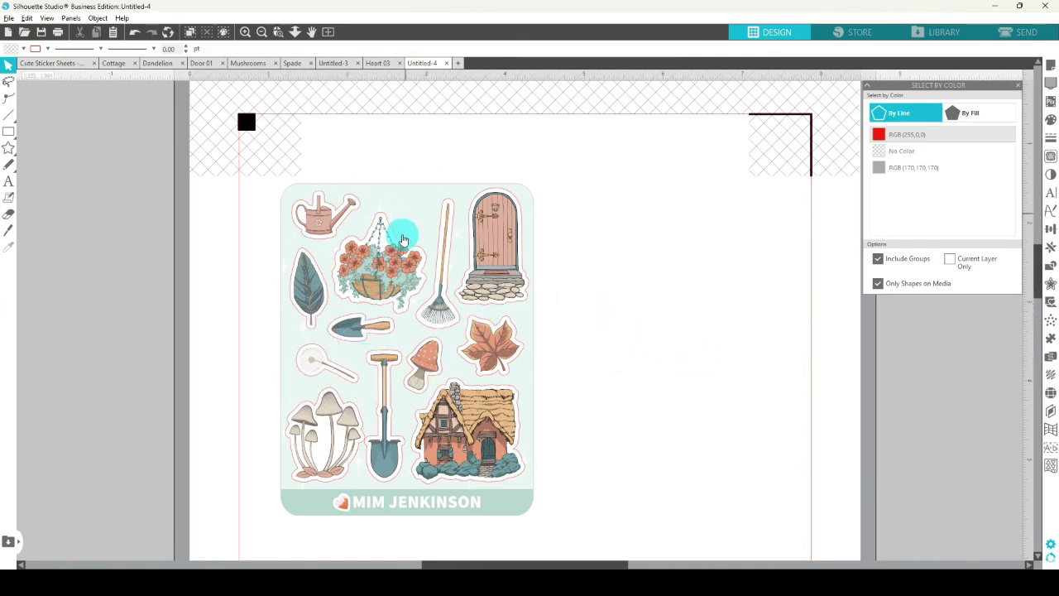
Move the dandelion up to the card's top and nudge the shovel slightly right
left_click(313, 365)
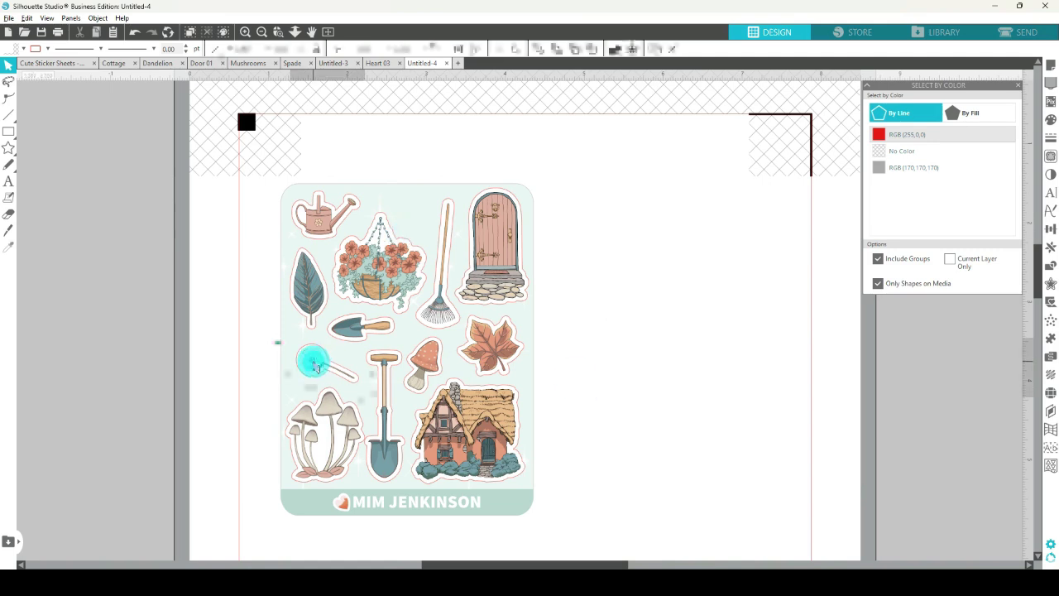
left_click_drag(315, 359, 416, 220)
left_click(701, 333)
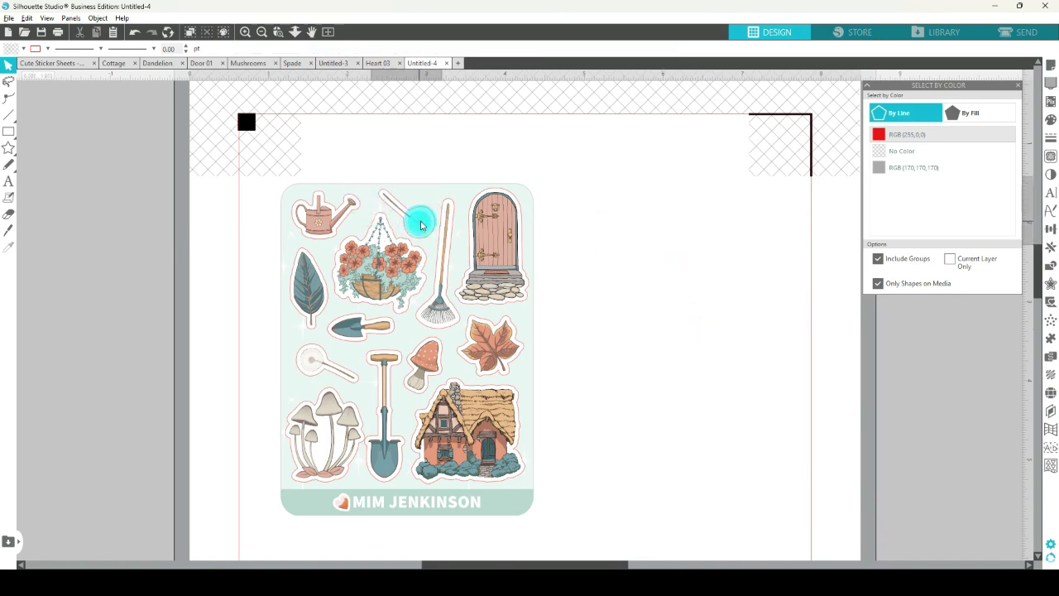
left_click(604, 389)
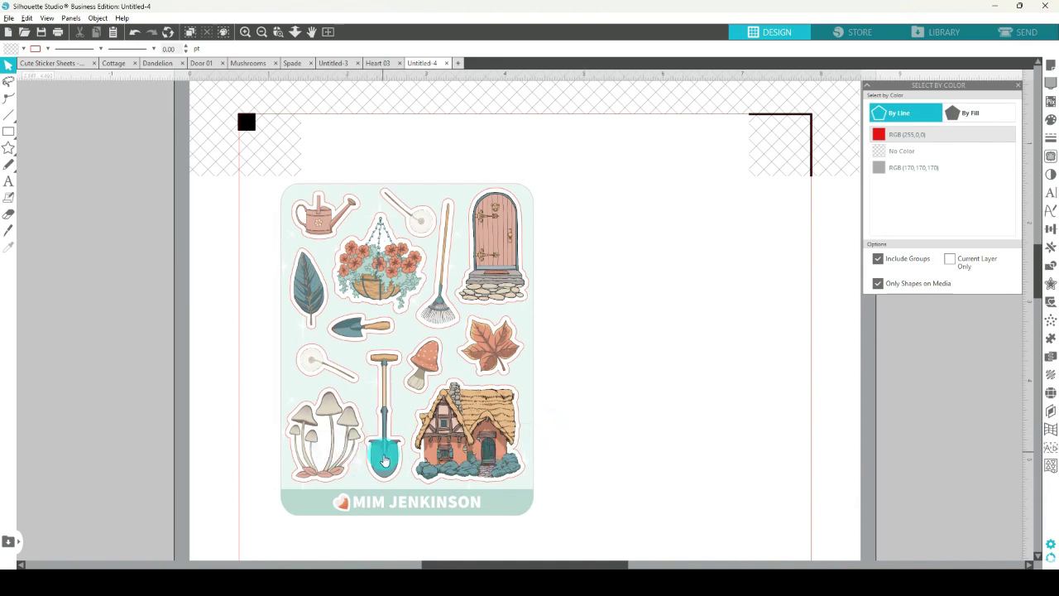
left_click(386, 461)
left_click_drag(387, 460, 391, 461)
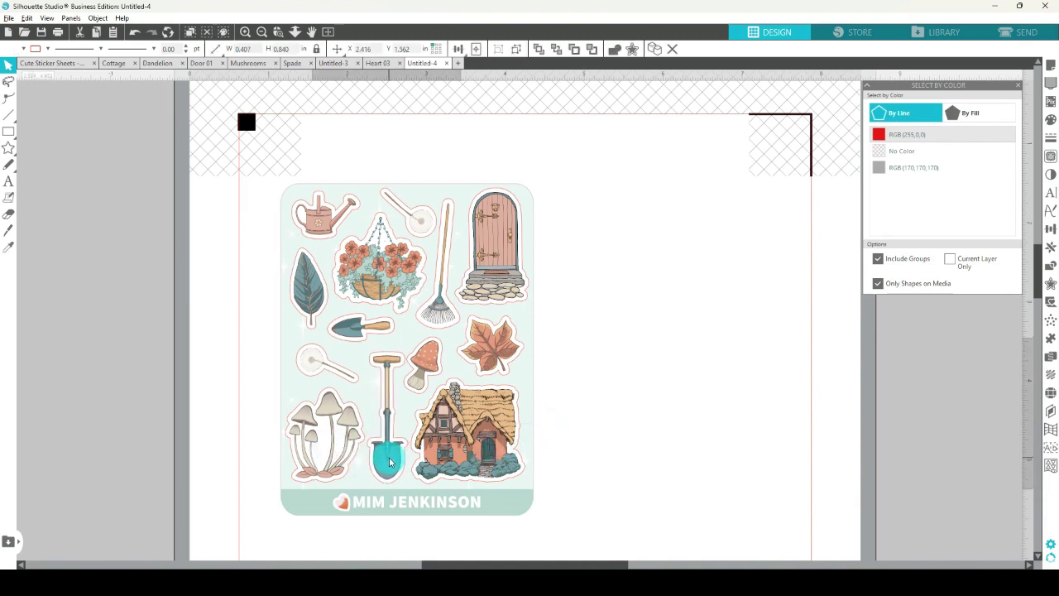
left_click(650, 372)
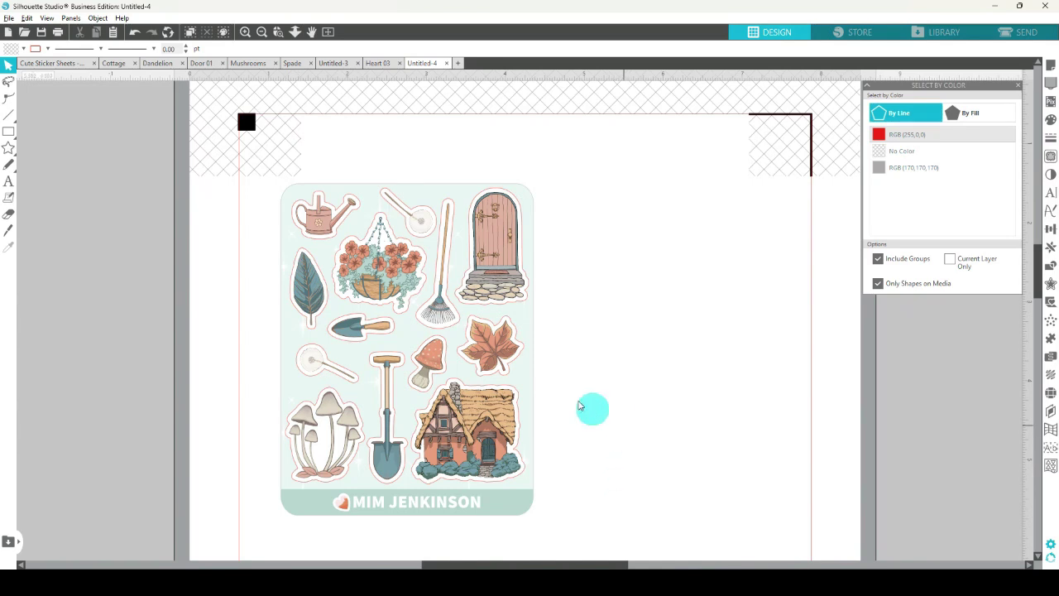
Duplicate the whole mint sticker sheet and place the copy to the right of the original
left_click_drag(206, 147, 577, 538)
right_click(385, 255)
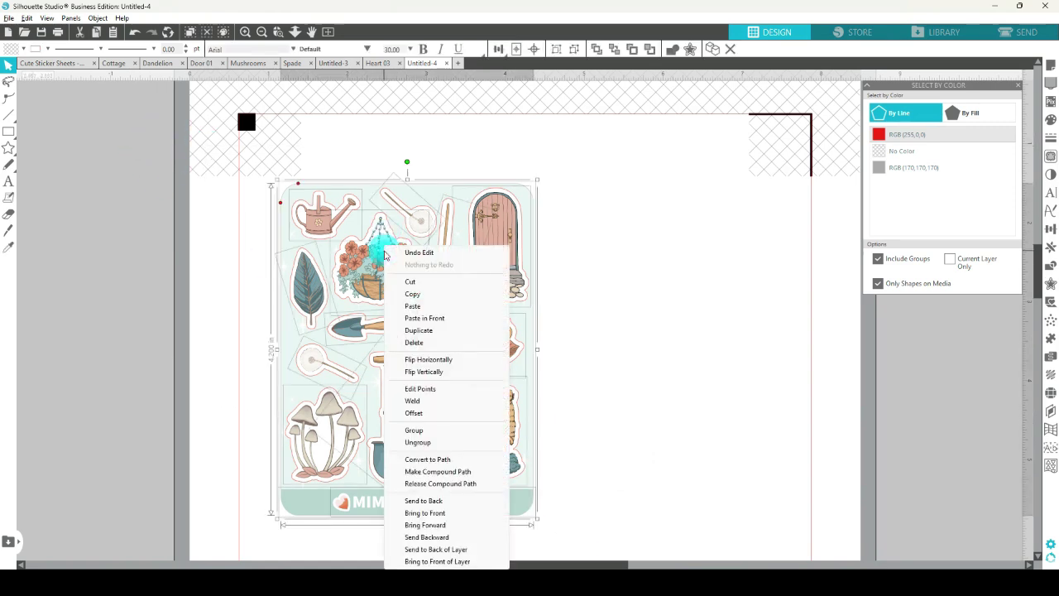
left_click(420, 330)
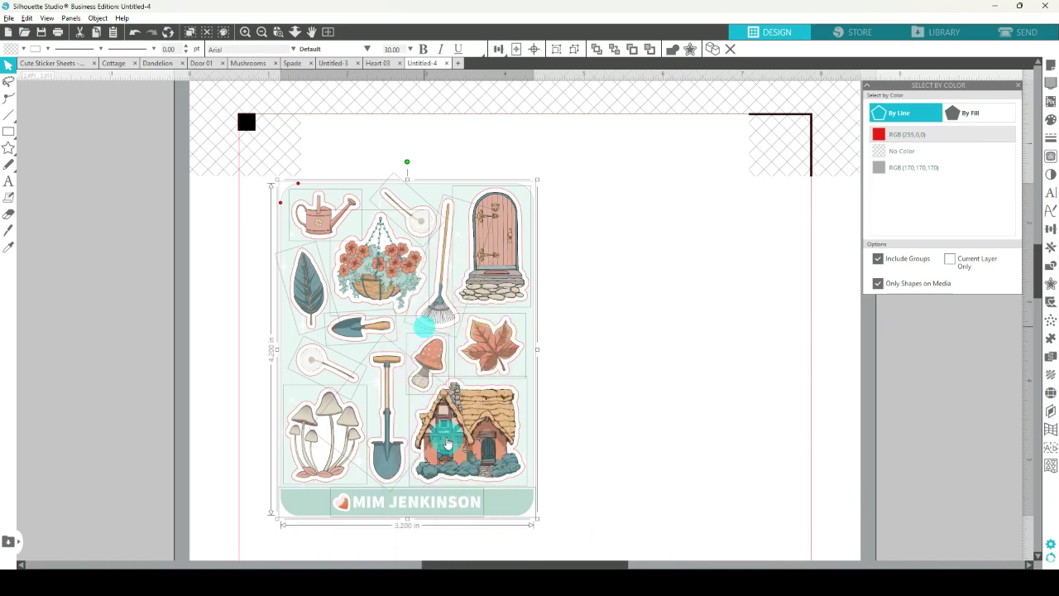
left_click_drag(387, 282, 651, 279)
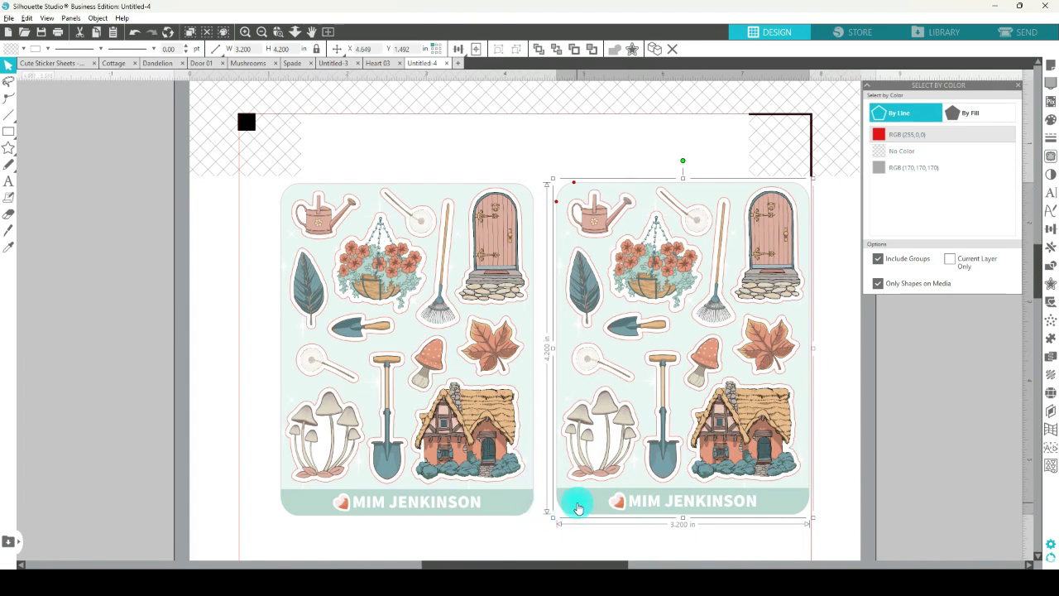
left_click(577, 506)
left_click(570, 133)
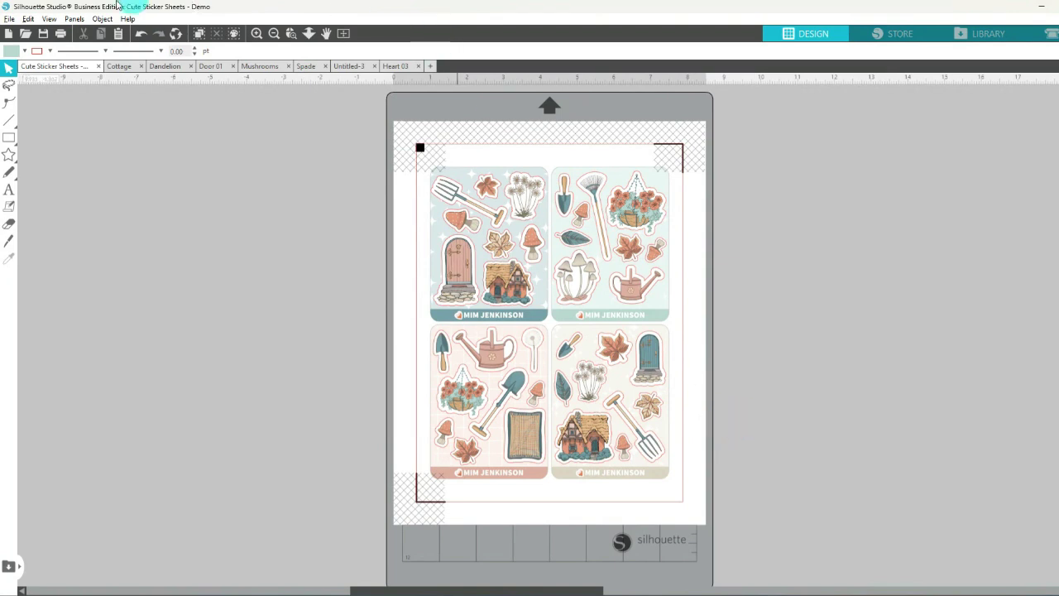
Print the four sticker sheets on the Canon TS3400 after changing its print quality in Printing Preferences
left_click(10, 18)
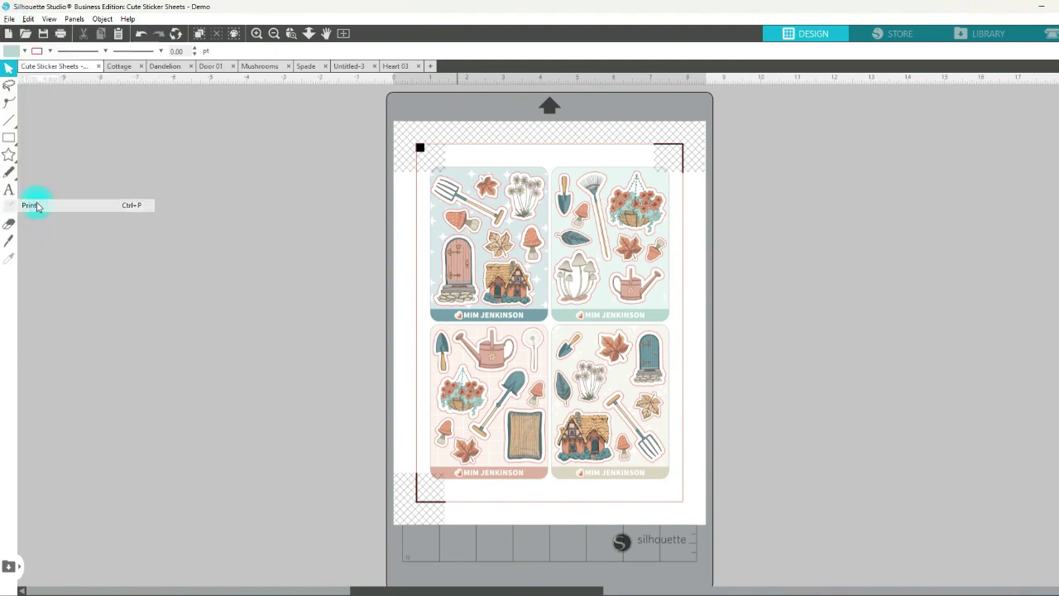
left_click(25, 204)
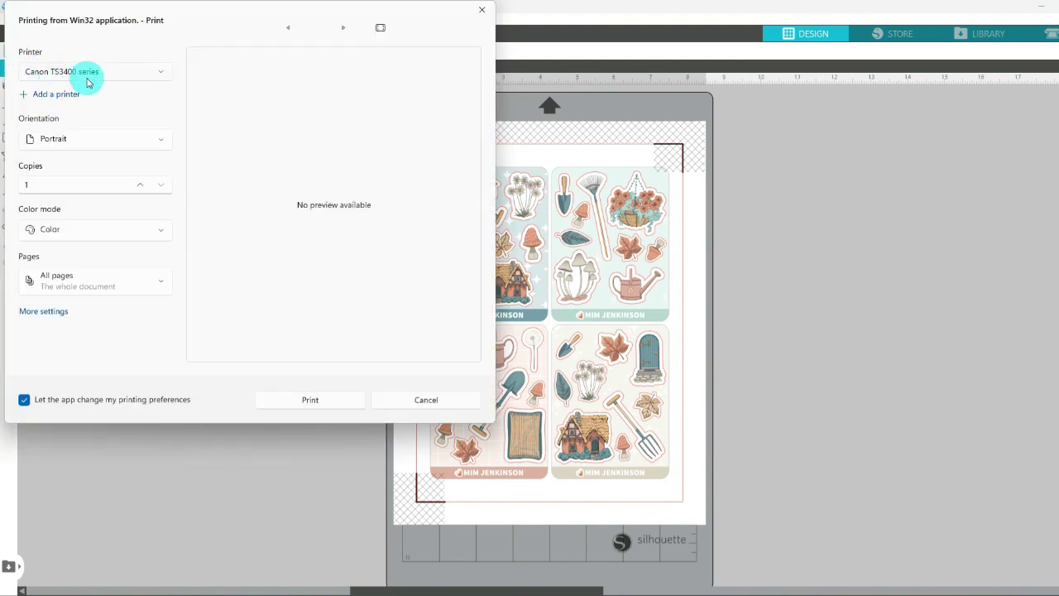
left_click(42, 311)
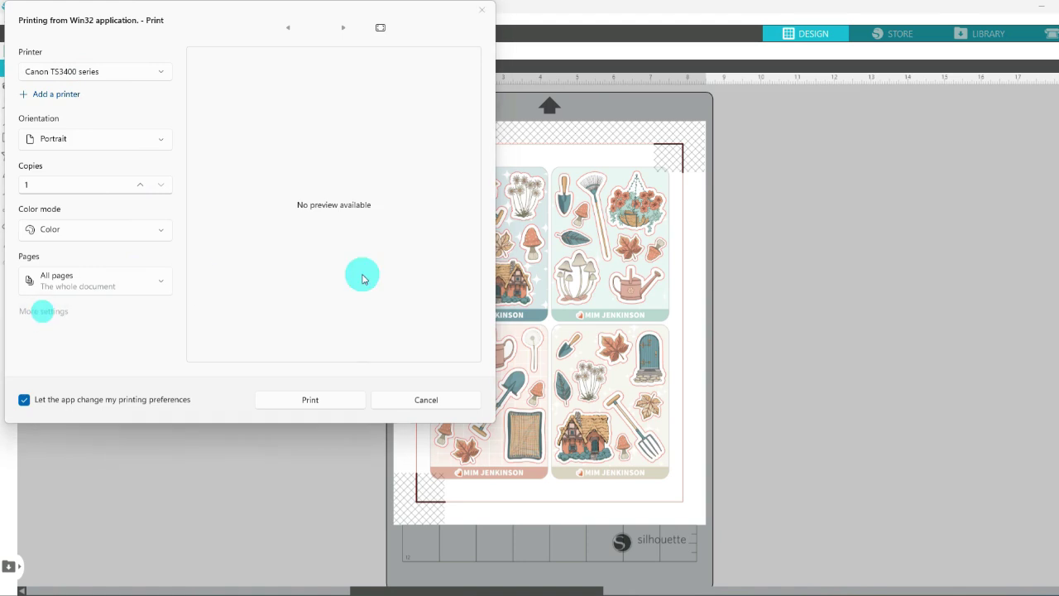
left_click(65, 258)
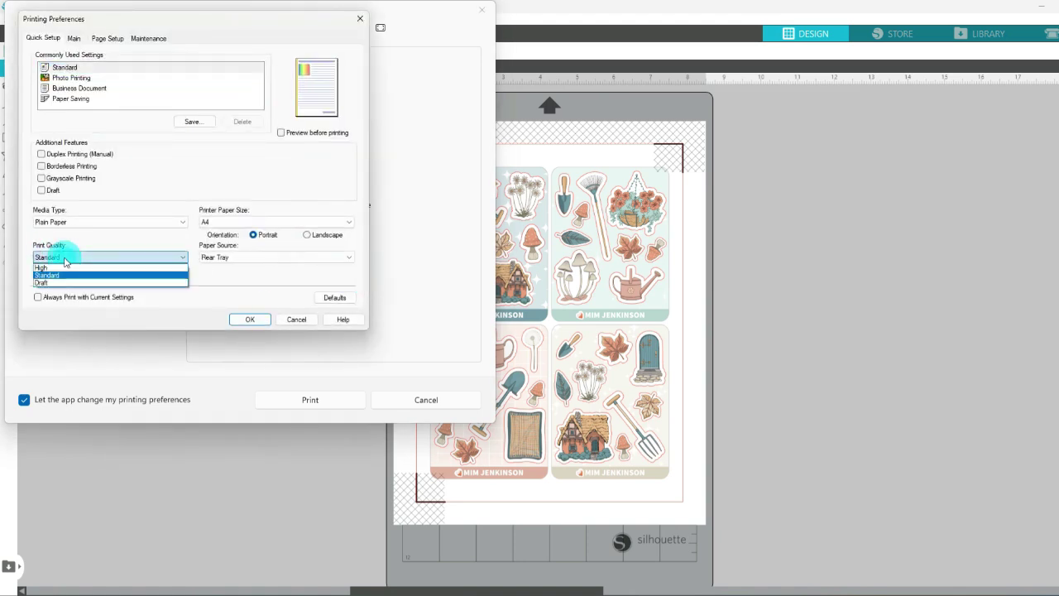
left_click(51, 267)
left_click(250, 319)
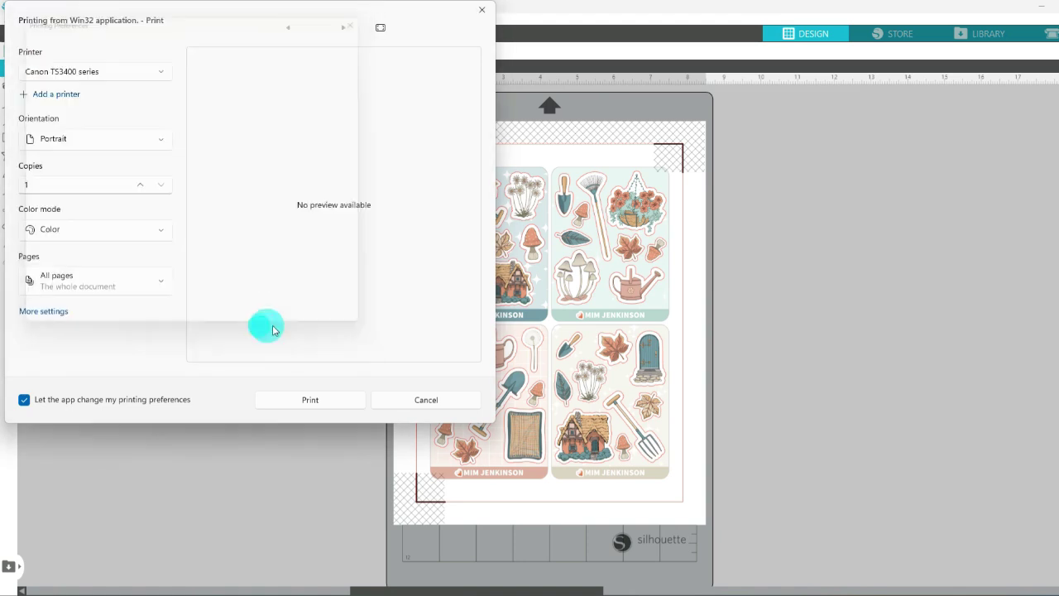
left_click(312, 400)
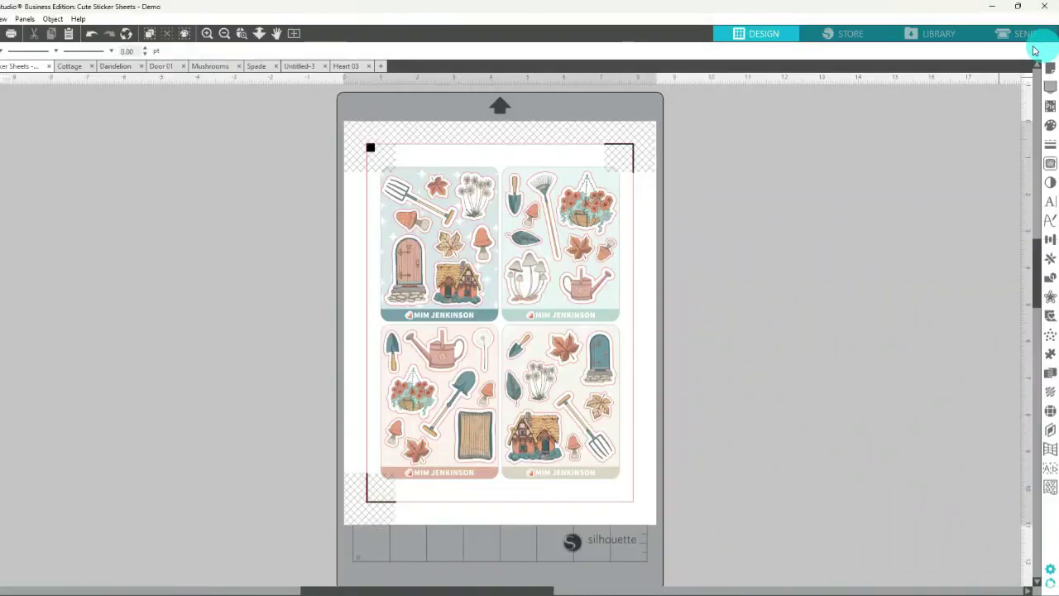
In the Send panel's line settings, enable cutting only for the grey line, with red outlines off
left_click(1018, 33)
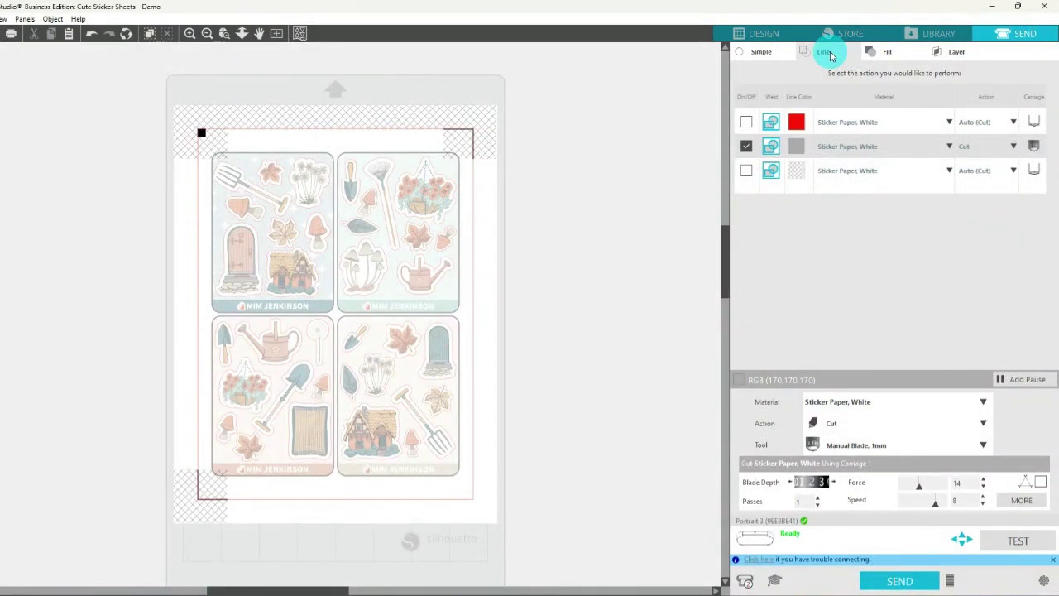
left_click(745, 122)
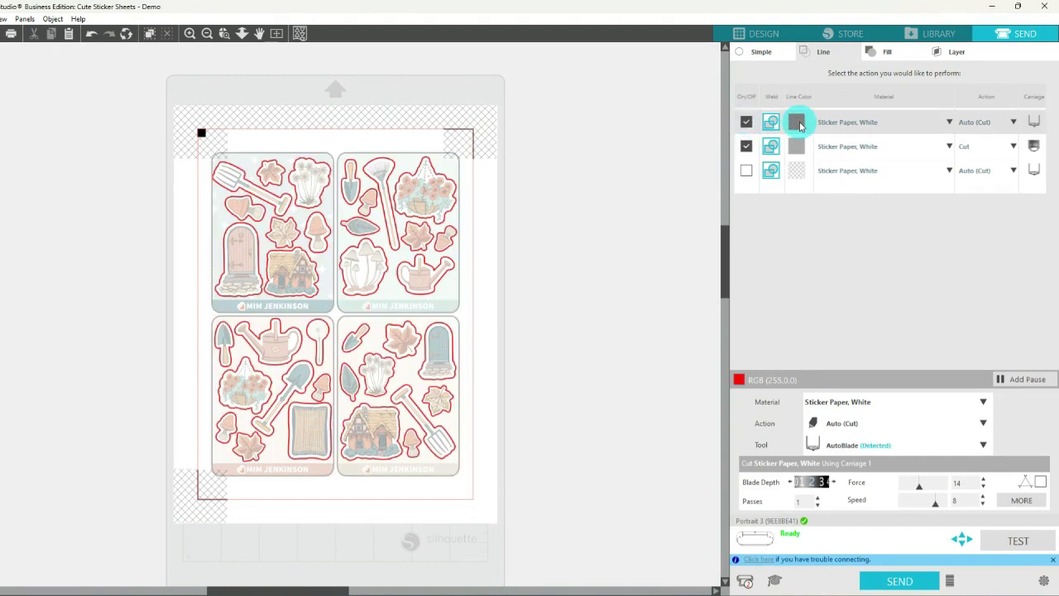
left_click(745, 146)
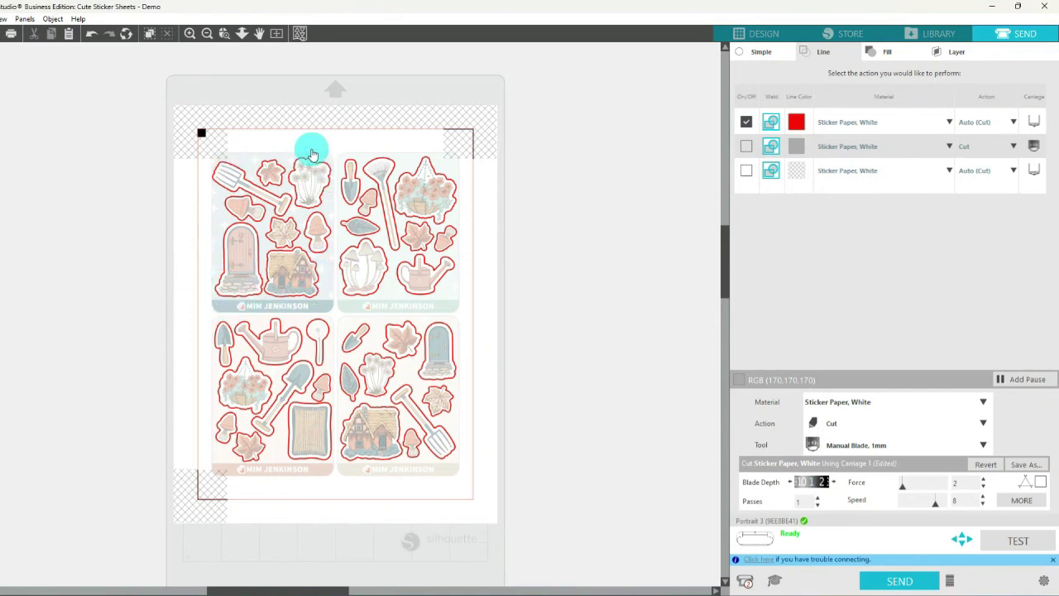
left_click(768, 124)
left_click(746, 122)
left_click(746, 145)
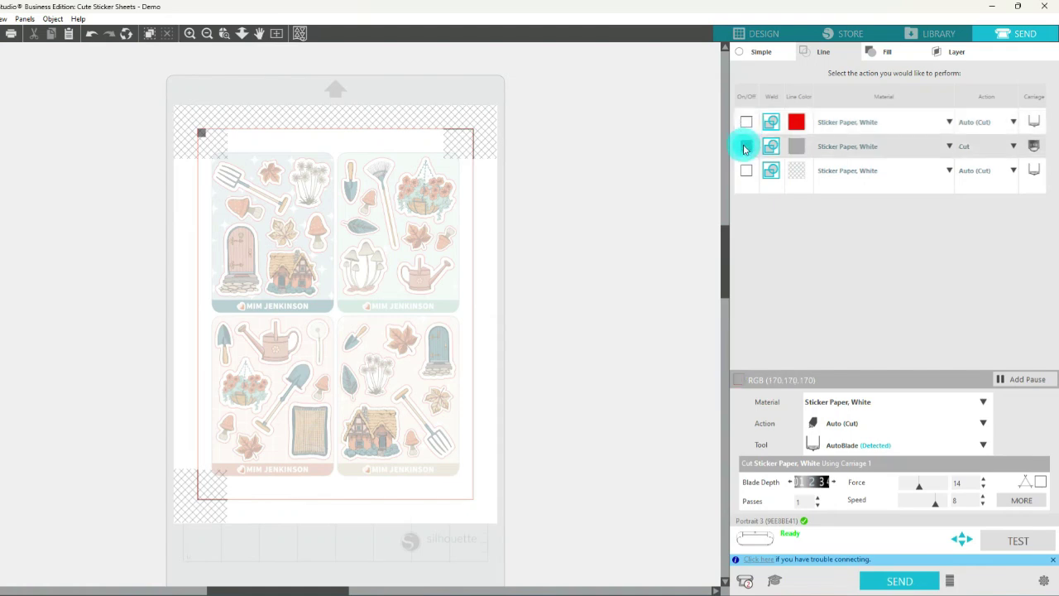